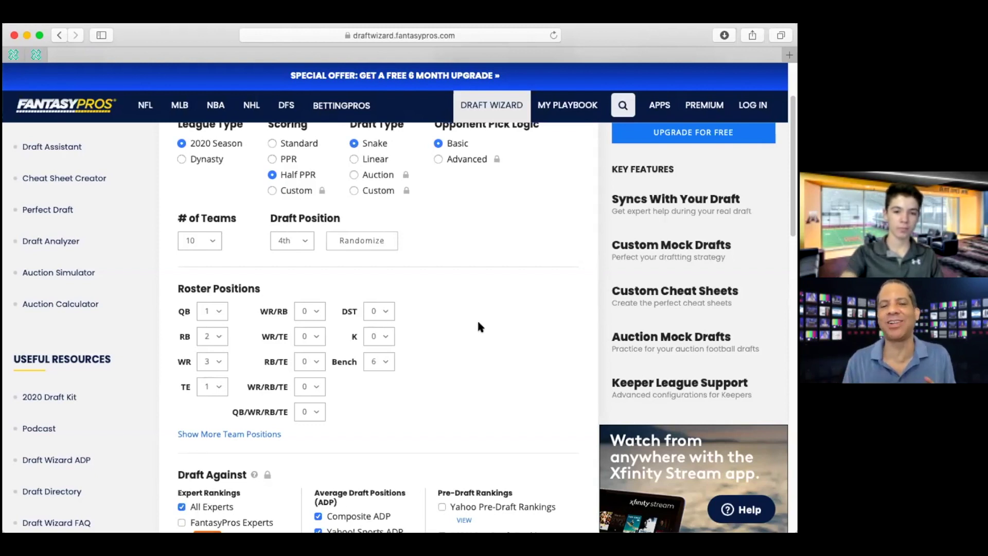
- Set the number of bench roster positions to 4 in the draft configuration
click(389, 368)
click(371, 341)
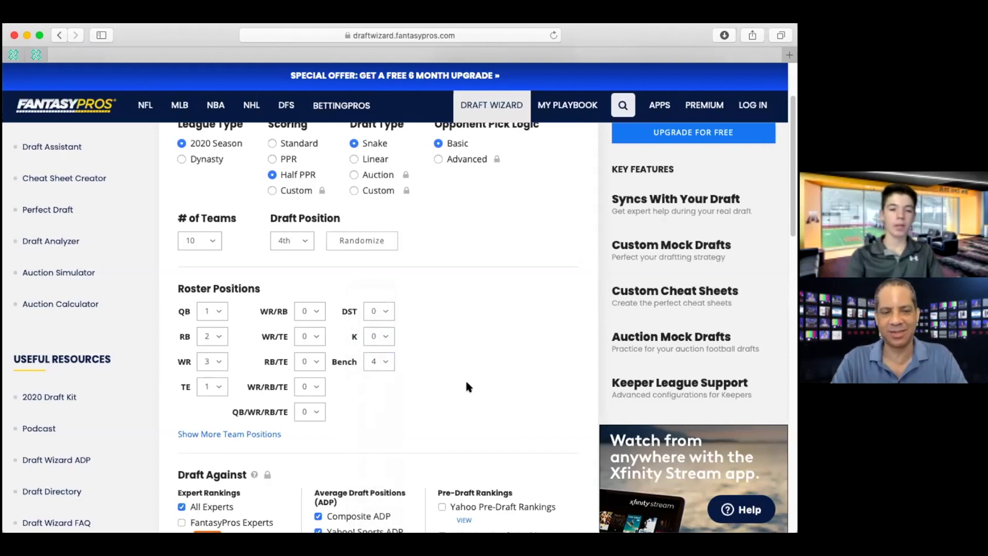
- Review the remaining draft settings, start the mock draft and dismiss the welcome tour
scroll(372, 418, down, 5)
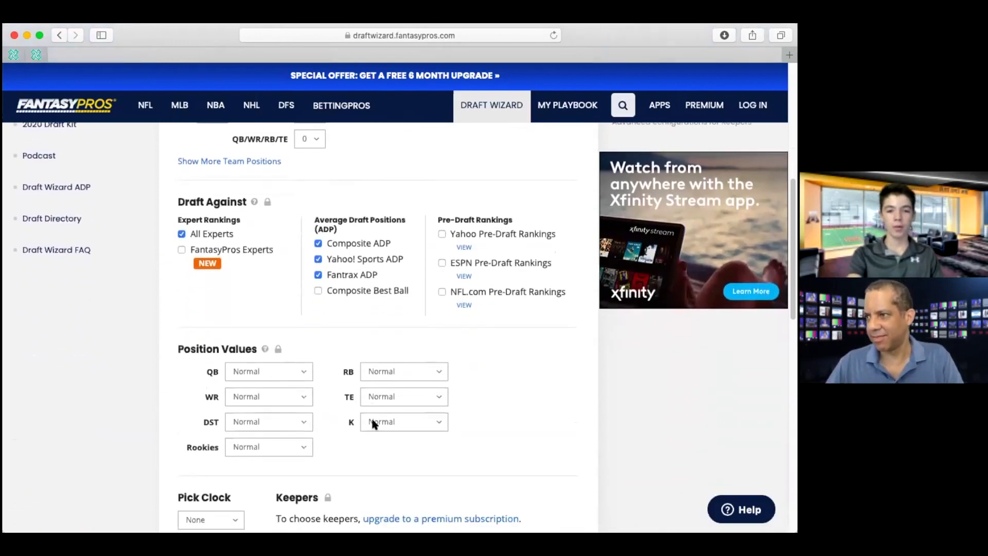
scroll(371, 415, up, 15)
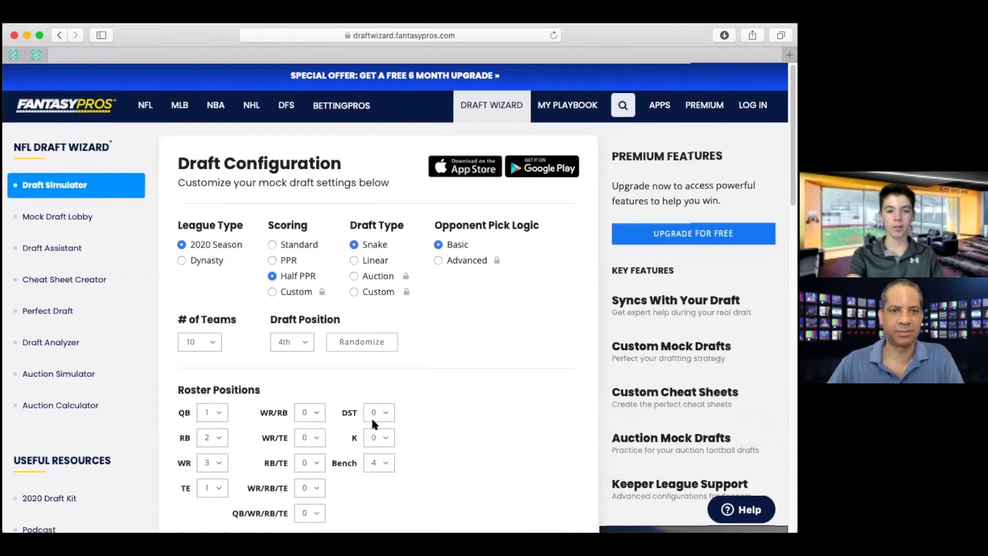
scroll(372, 416, down, 2)
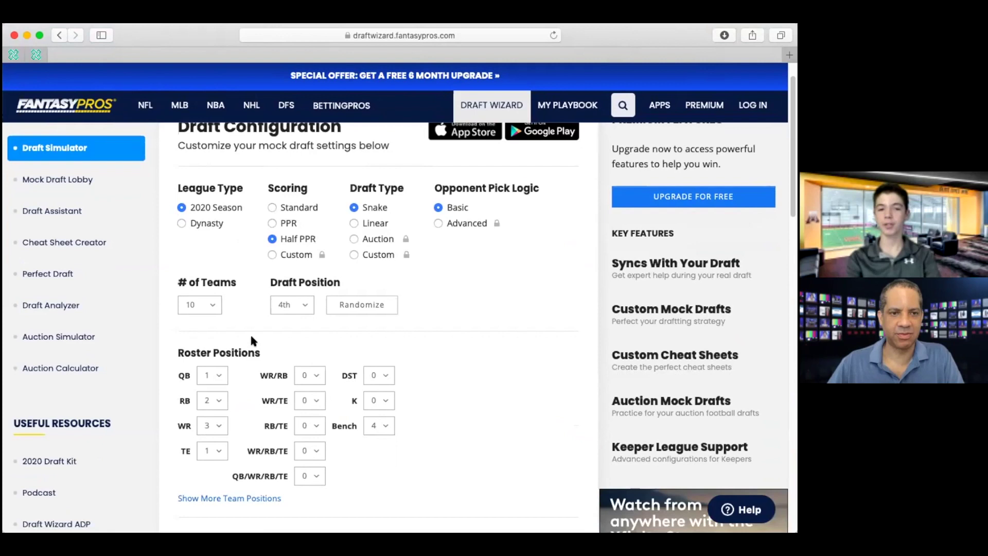
scroll(337, 348, down, 5)
scroll(338, 351, down, 12)
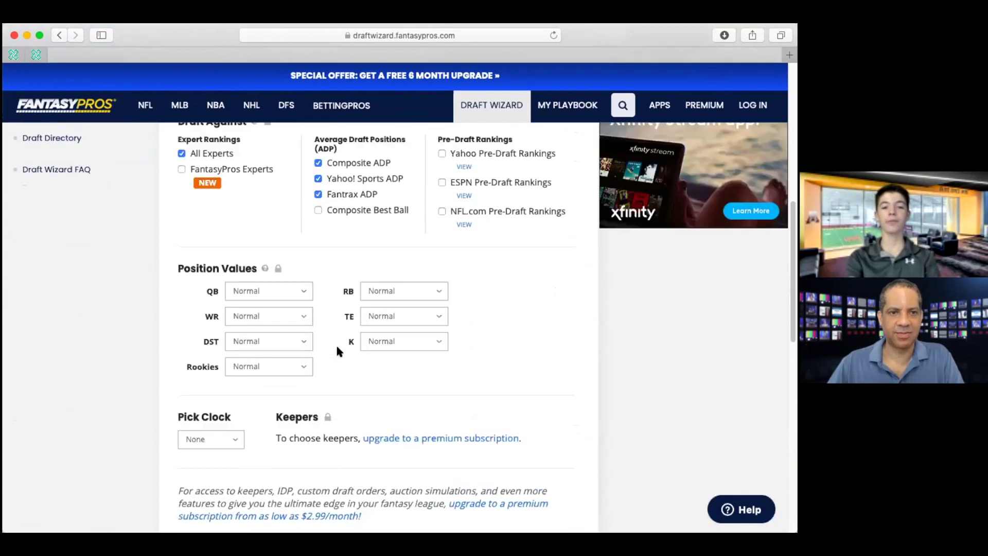
click(261, 471)
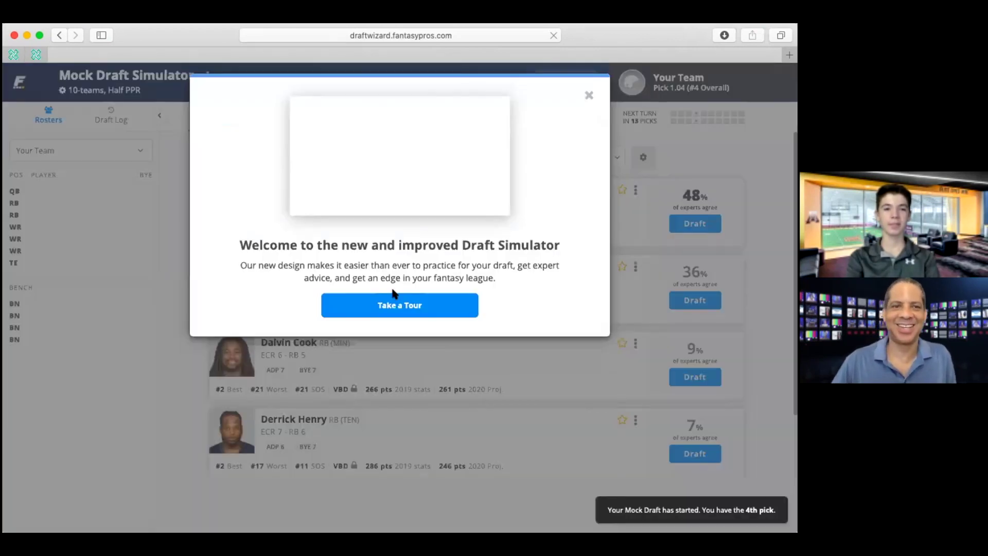
click(589, 94)
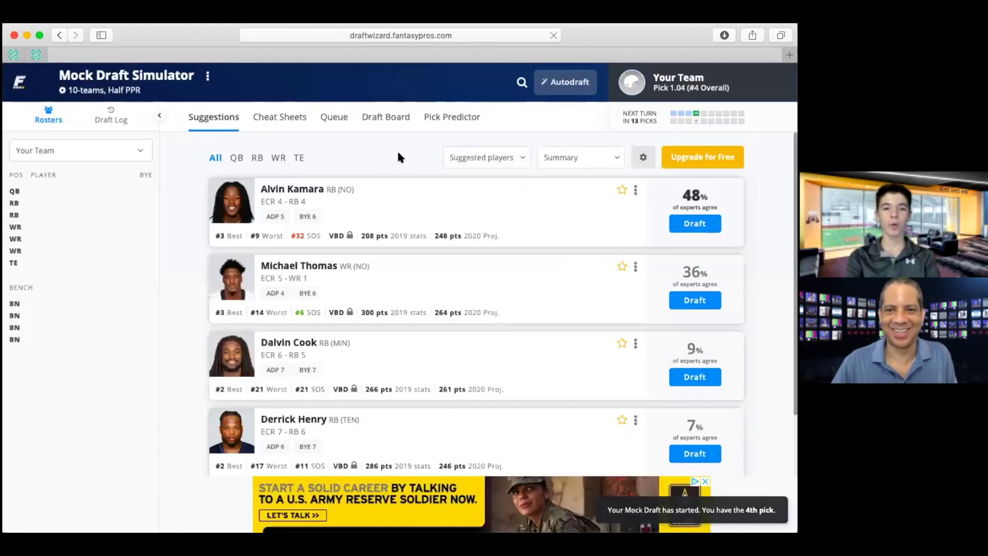
- Check the draft board, then draft wide receiver Michael Thomas with pick 1.04
click(384, 120)
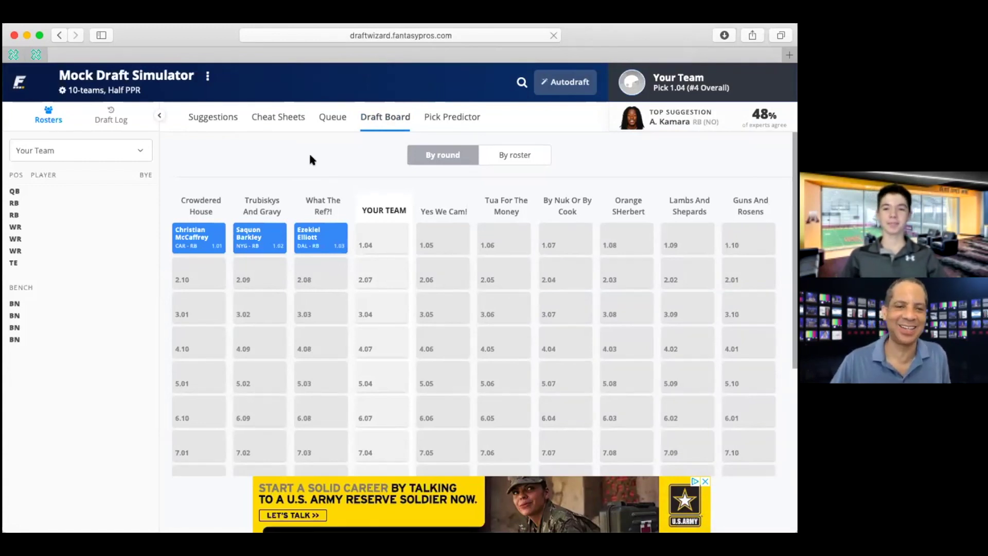
click(211, 118)
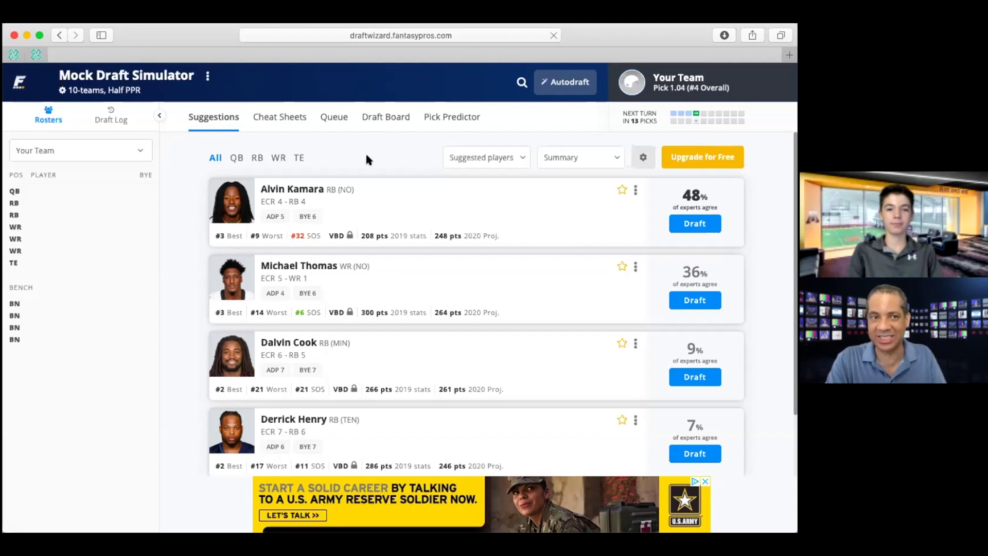
click(695, 301)
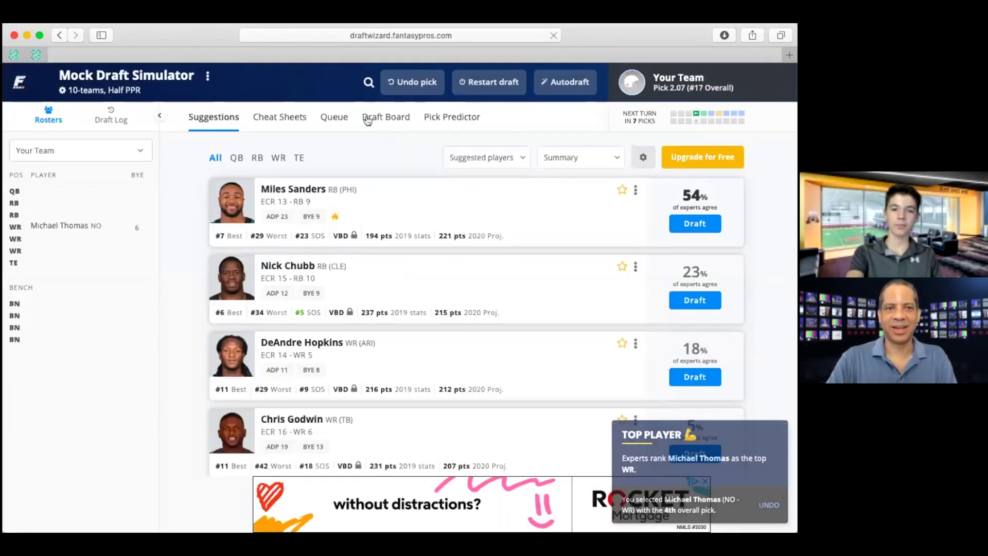
- Review the board and compare suggested receivers, running backs and tight ends, then draft running back Nick Chubb with pick 2.07
click(367, 118)
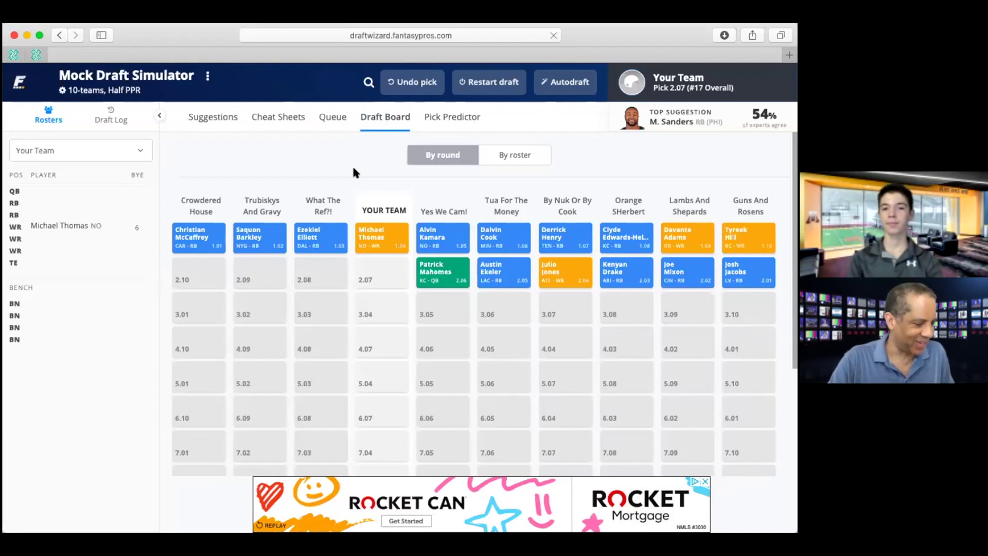
click(216, 127)
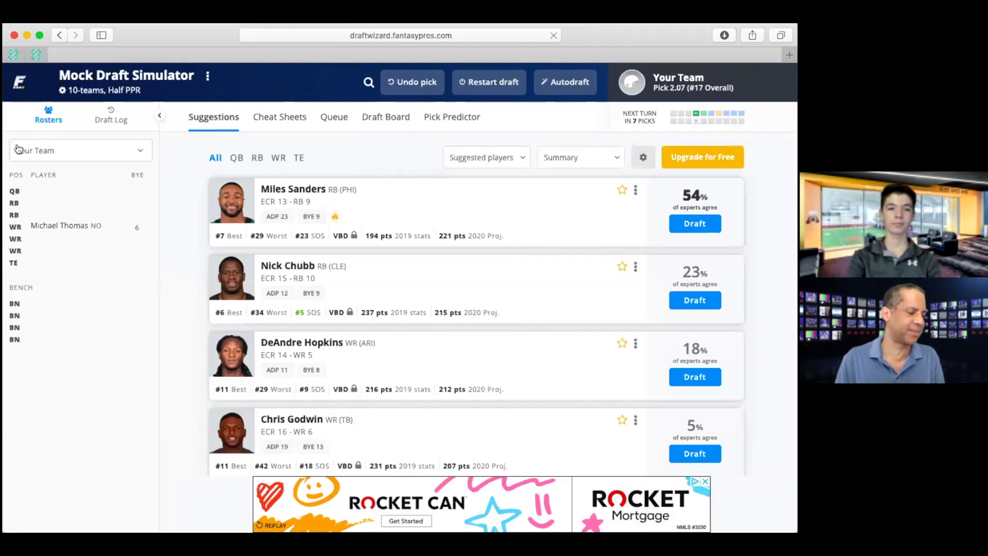
click(277, 157)
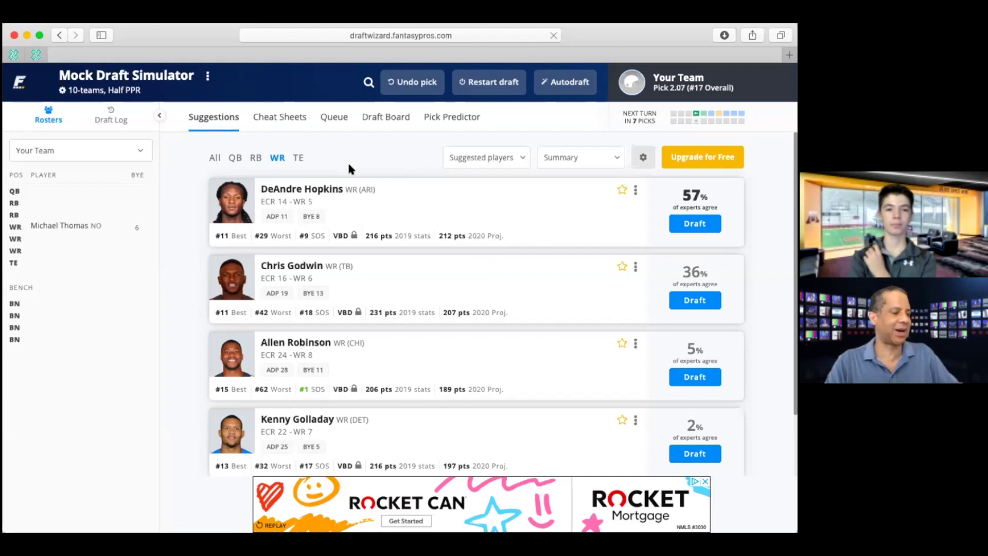
click(255, 157)
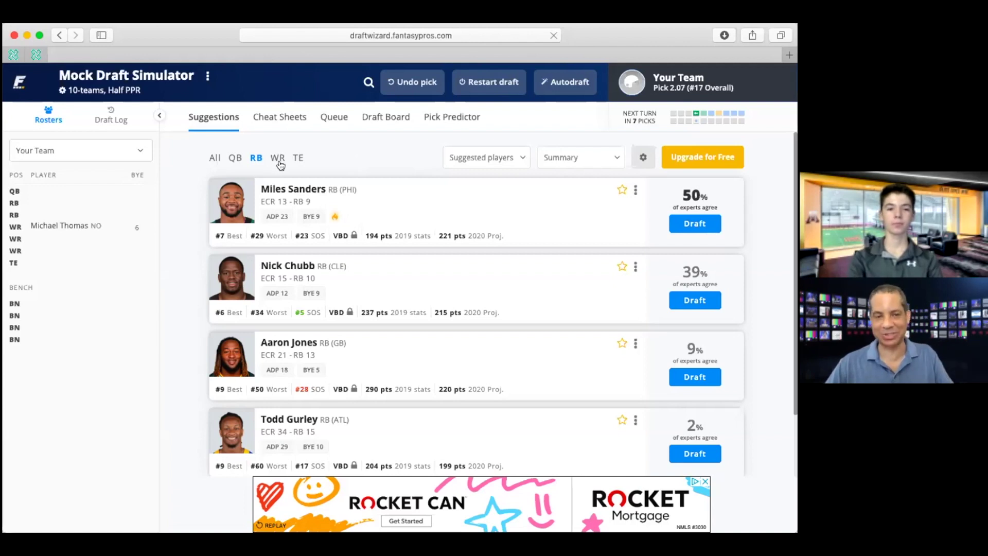
click(296, 160)
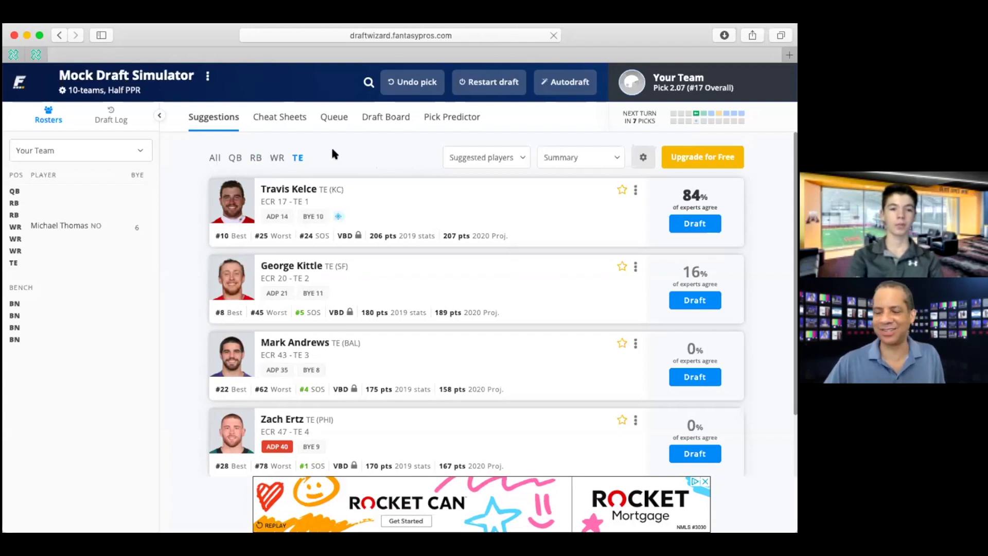
click(277, 158)
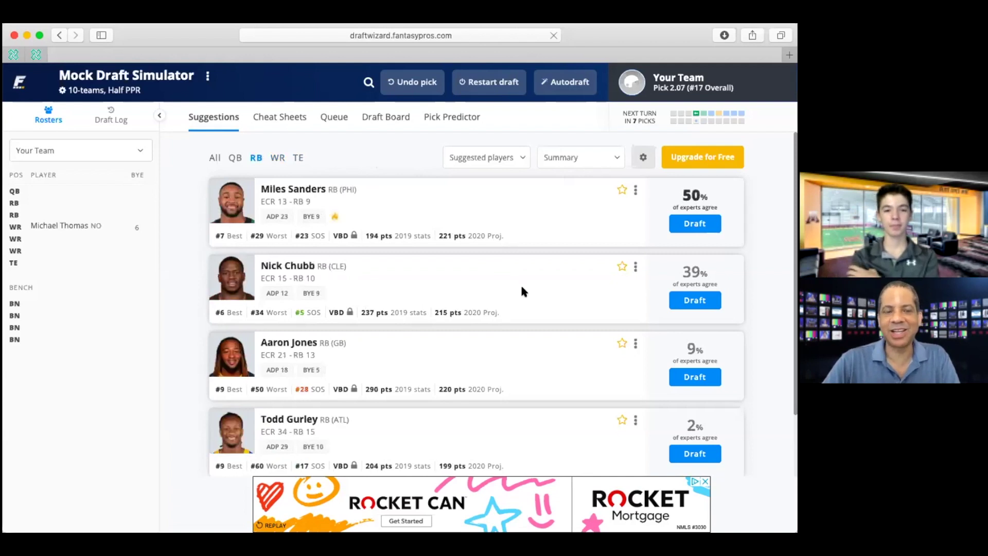
click(692, 302)
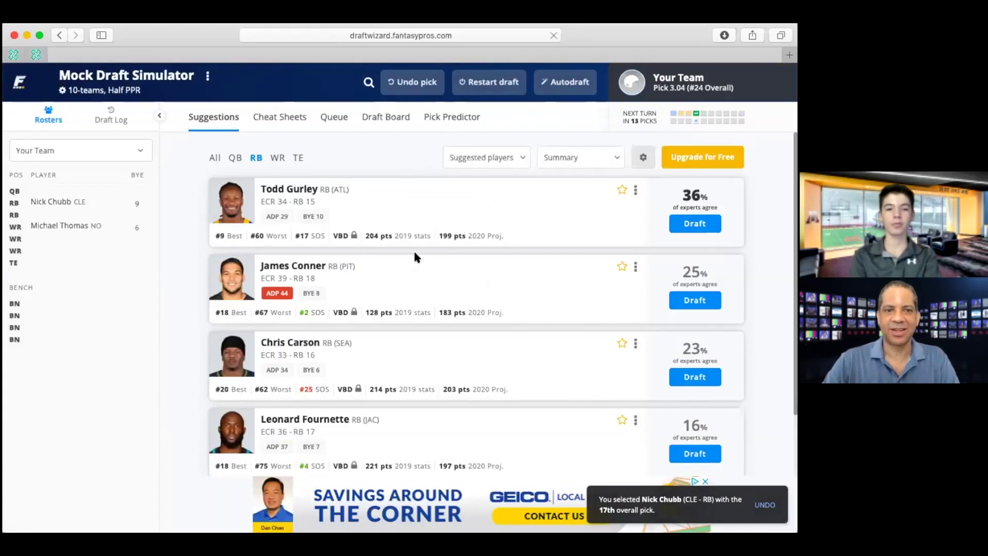
- Check the draft board and the suggestions for all positions, then draft wide receiver Kenny Golladay with pick 3.04
click(381, 120)
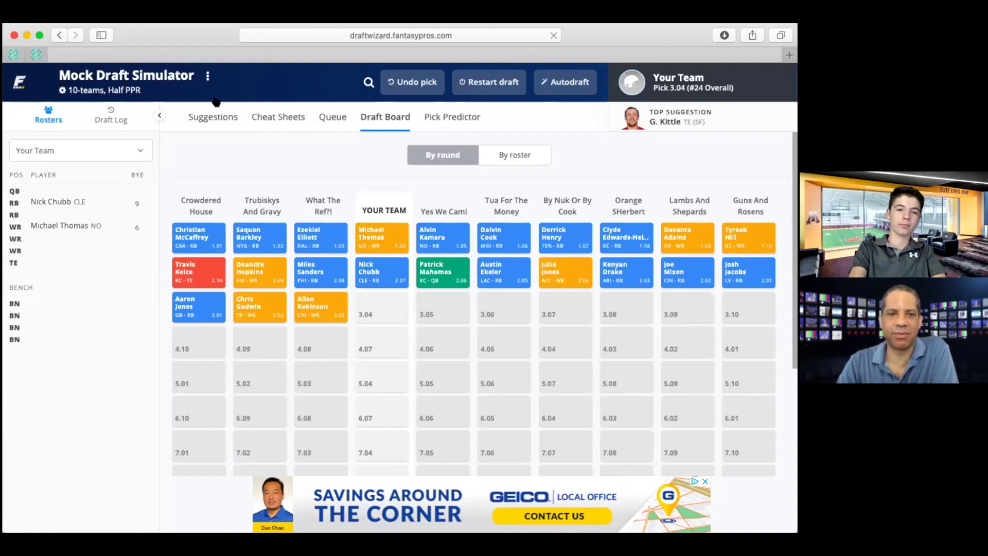
click(215, 118)
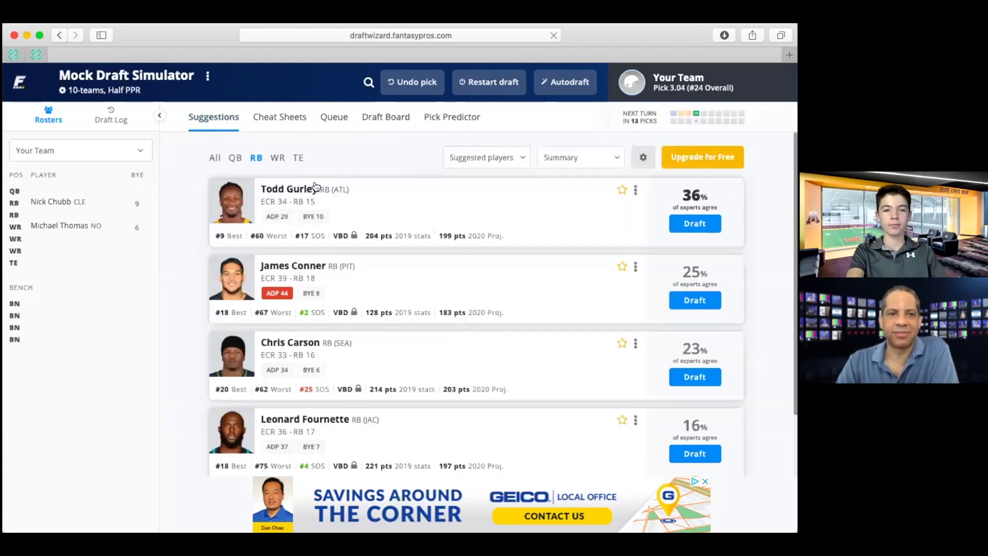
click(214, 159)
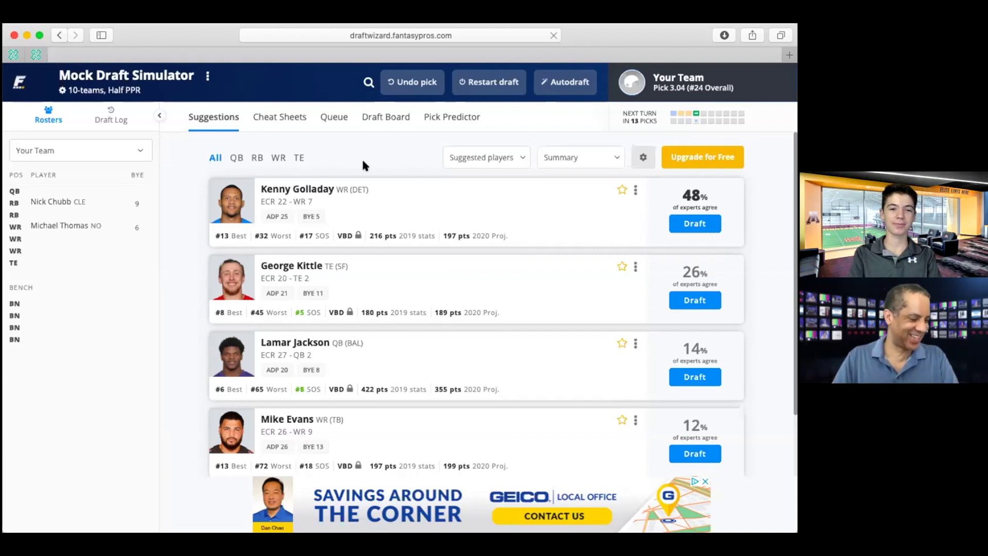
click(688, 221)
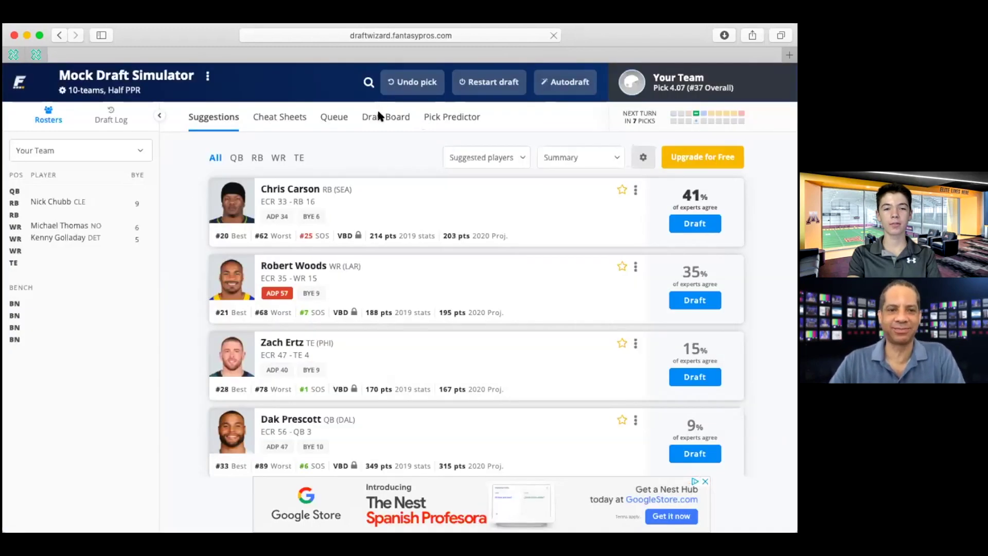
- Review the board and compare suggestions by position, then draft wide receiver Calvin Ridley with pick 4.07
click(380, 115)
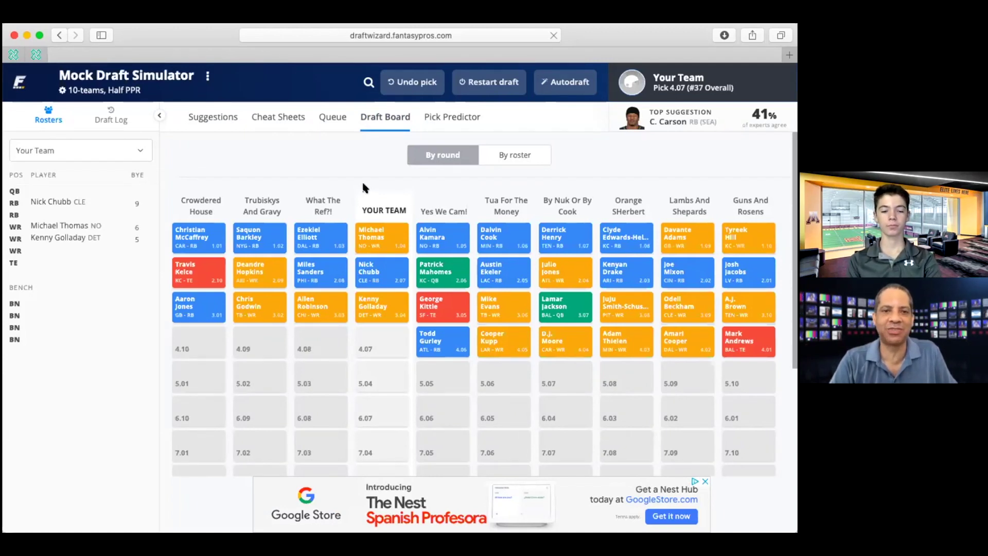
click(212, 122)
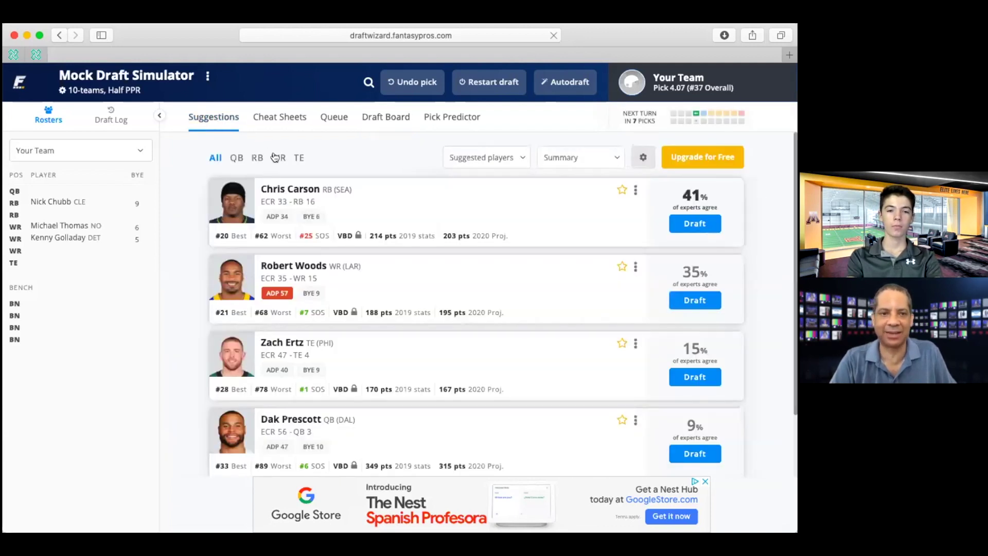
click(275, 157)
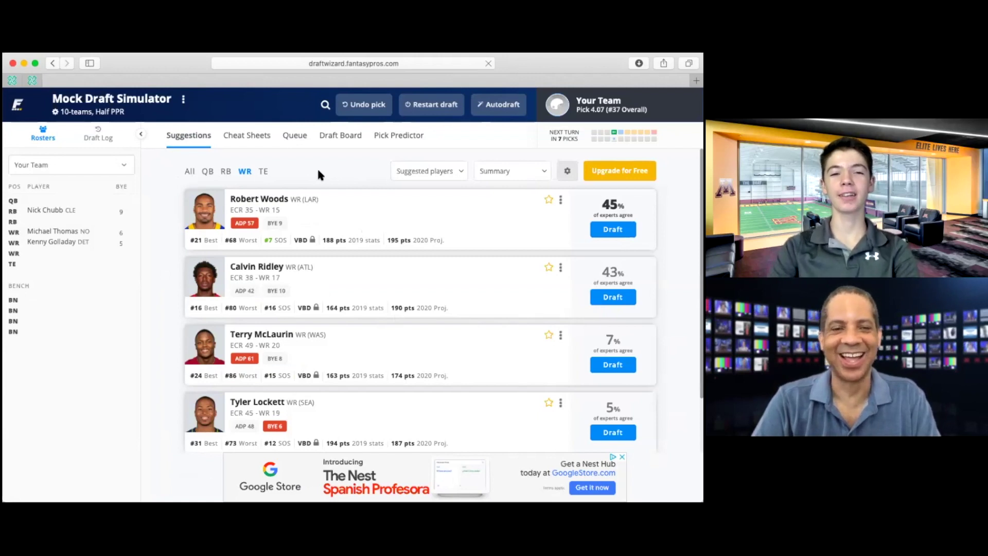
click(227, 172)
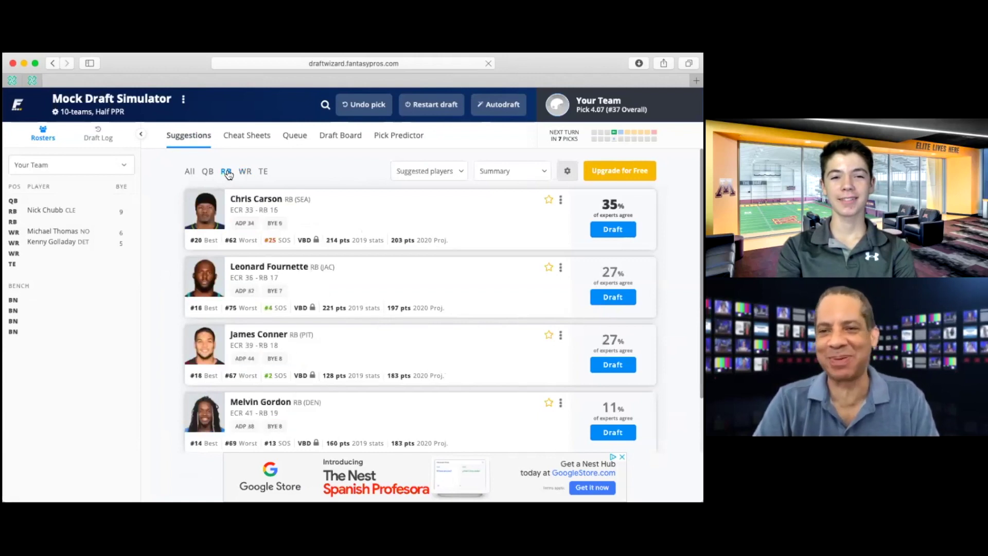
drag(263, 176, 246, 211)
click(300, 171)
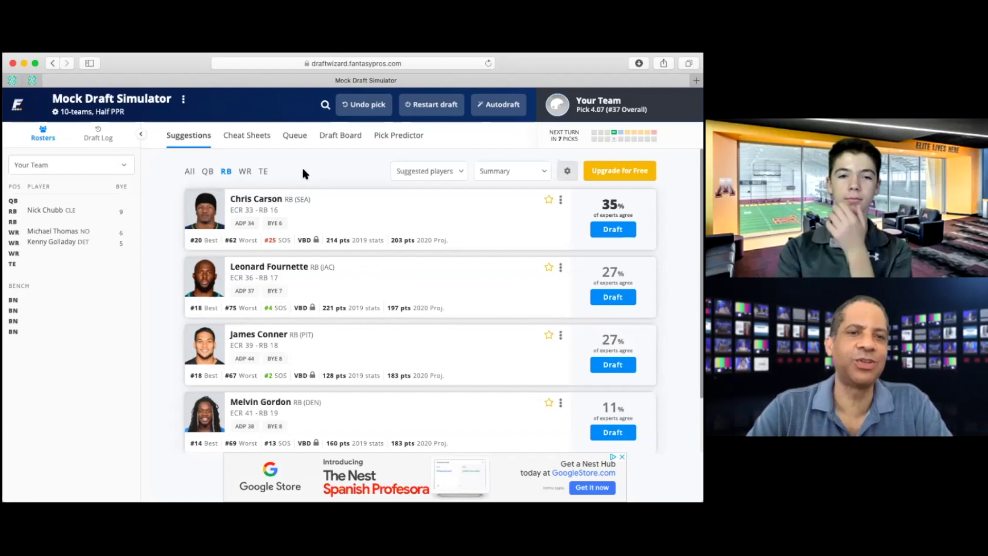
click(263, 174)
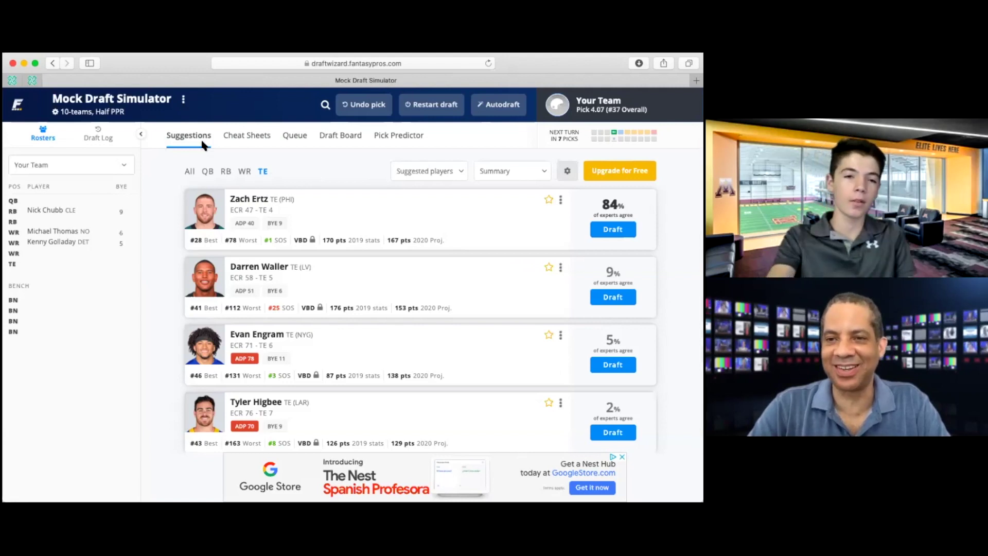
click(245, 172)
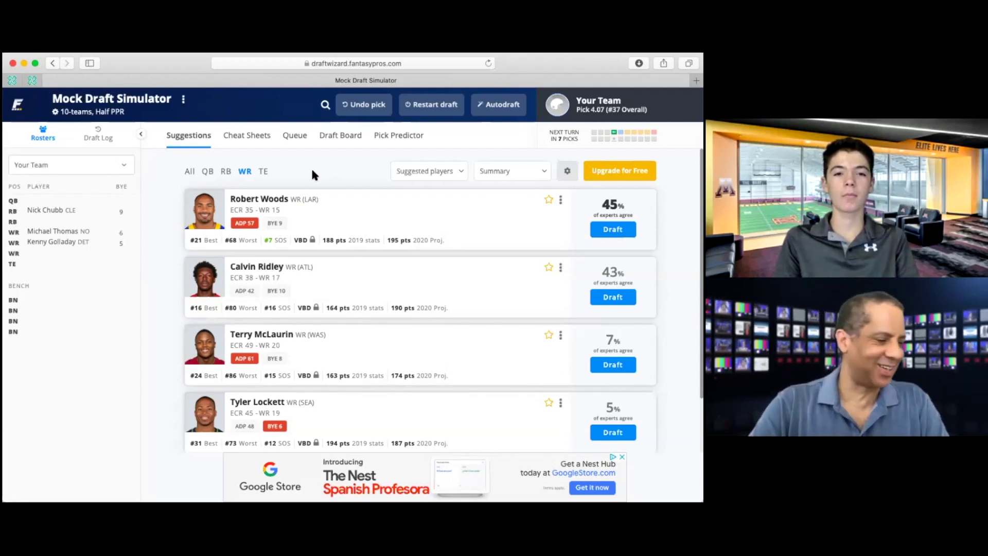
click(613, 298)
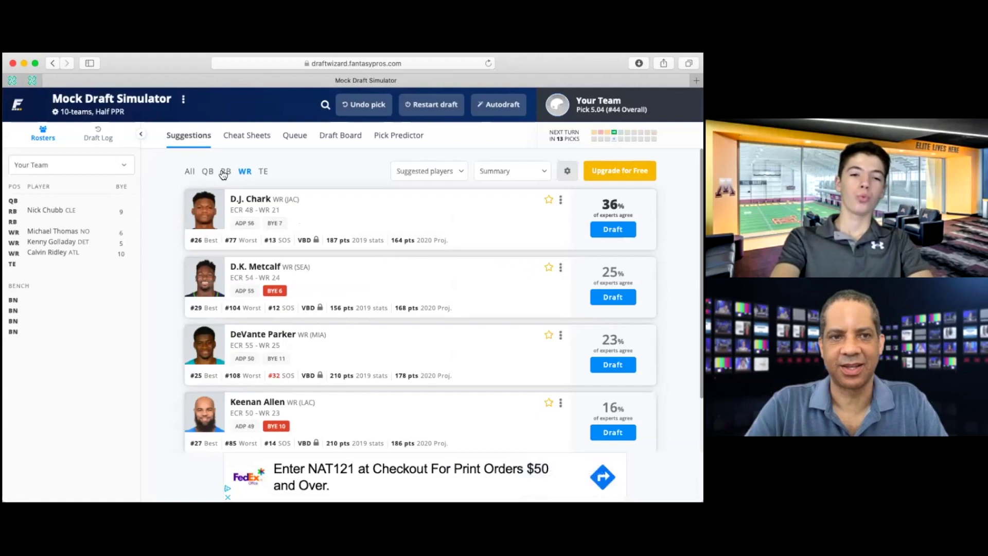
- Compare running back and tight end suggestions, check the board, and draft tight end Darren Waller with pick 5.04
click(225, 172)
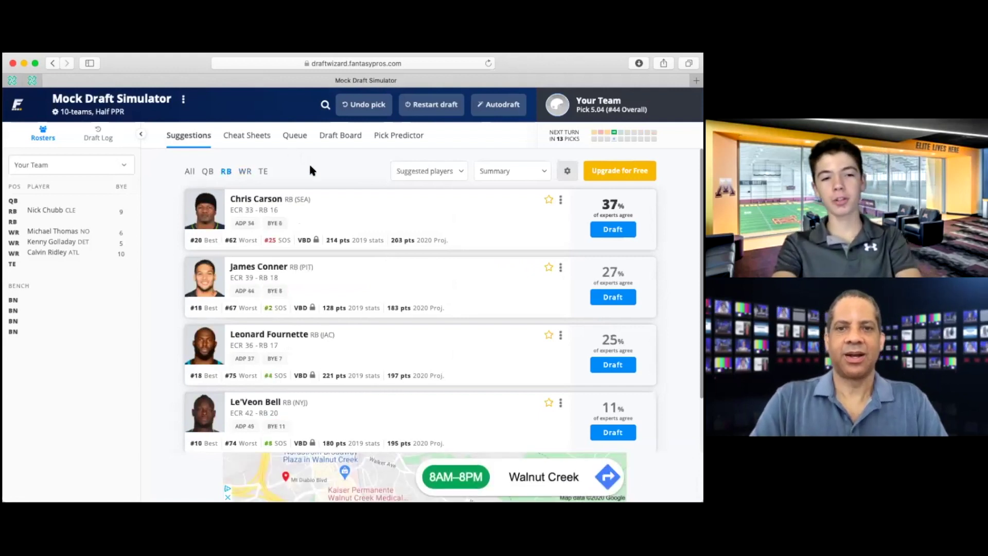
click(263, 172)
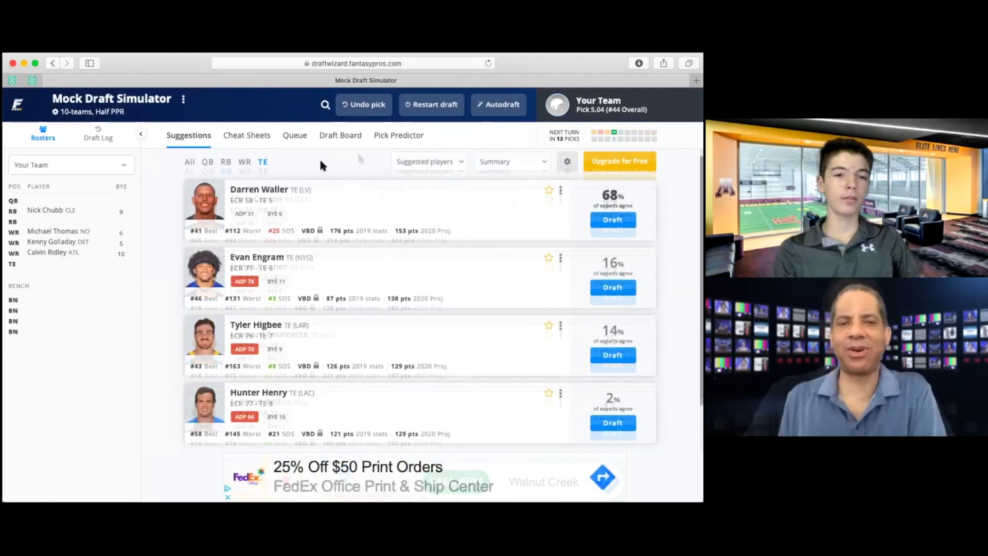
click(332, 135)
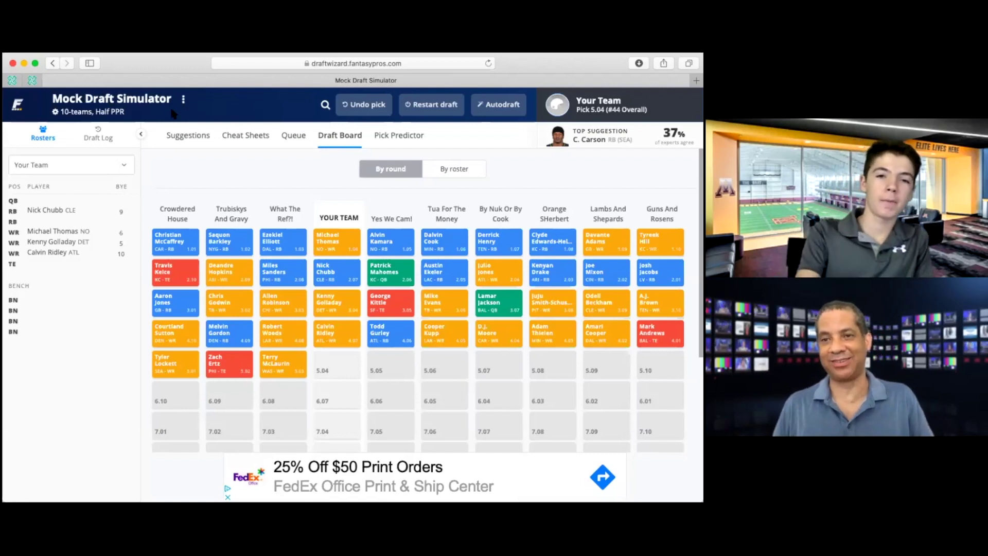
click(190, 136)
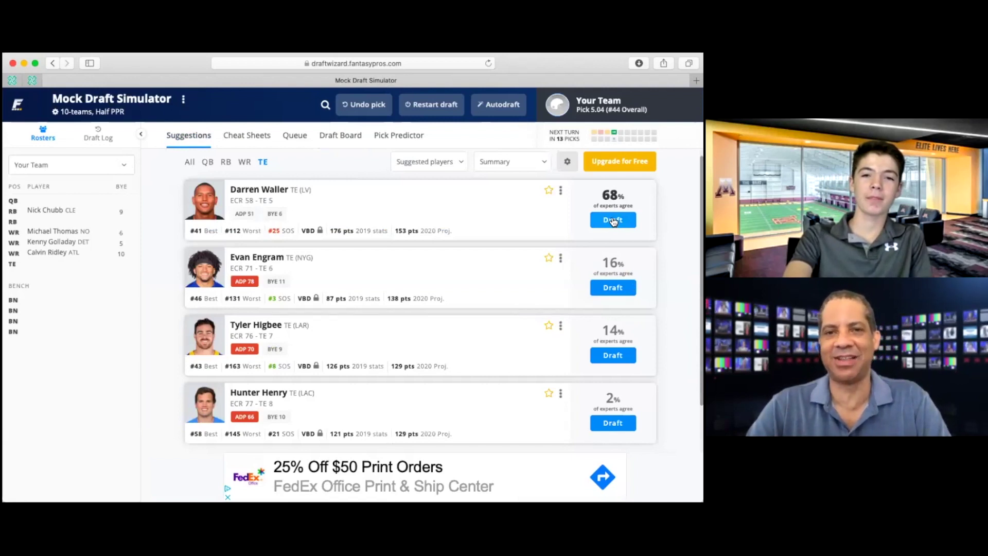
click(613, 219)
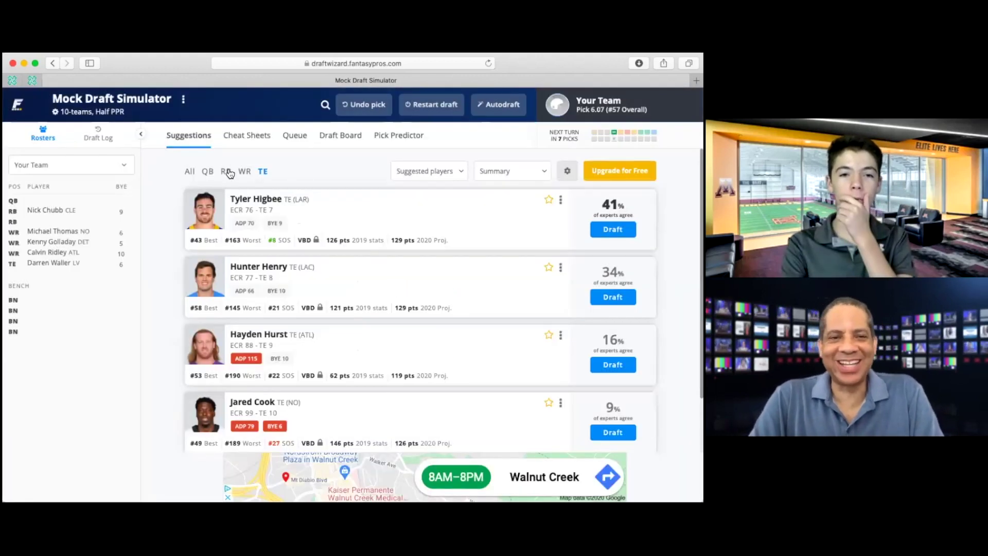
- Compare the suggested running backs, wide receivers and quarterbacks for pick 6.07 and check them against the draft board
click(226, 172)
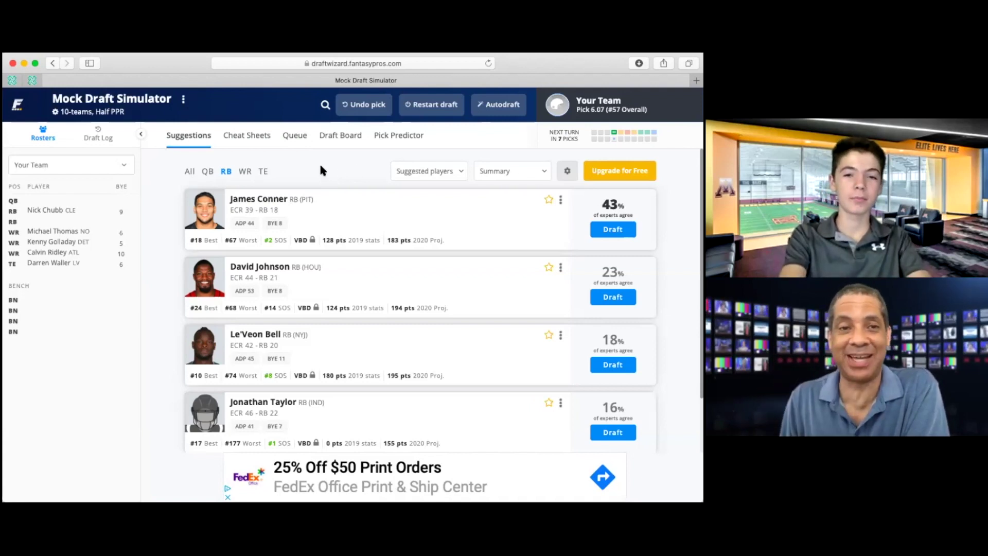
click(330, 136)
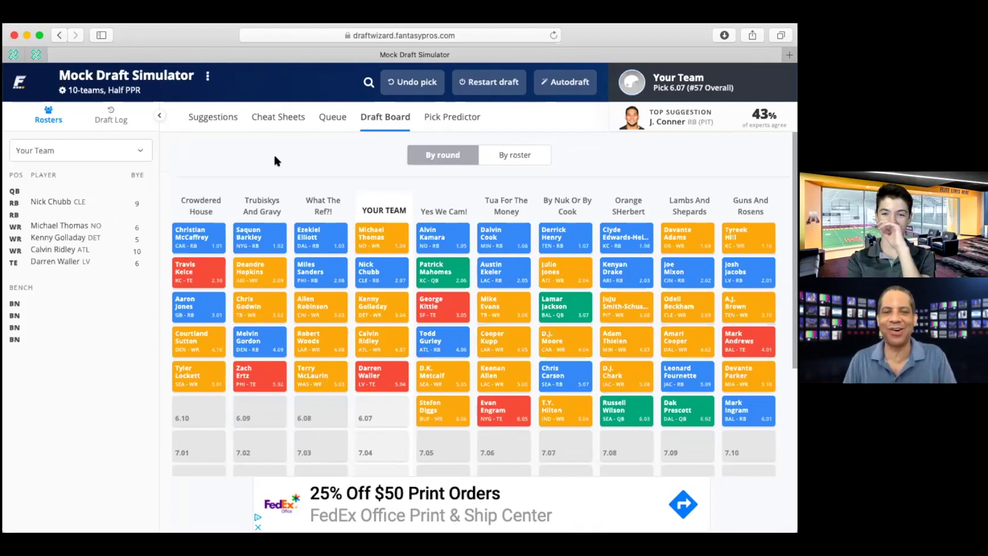
click(219, 119)
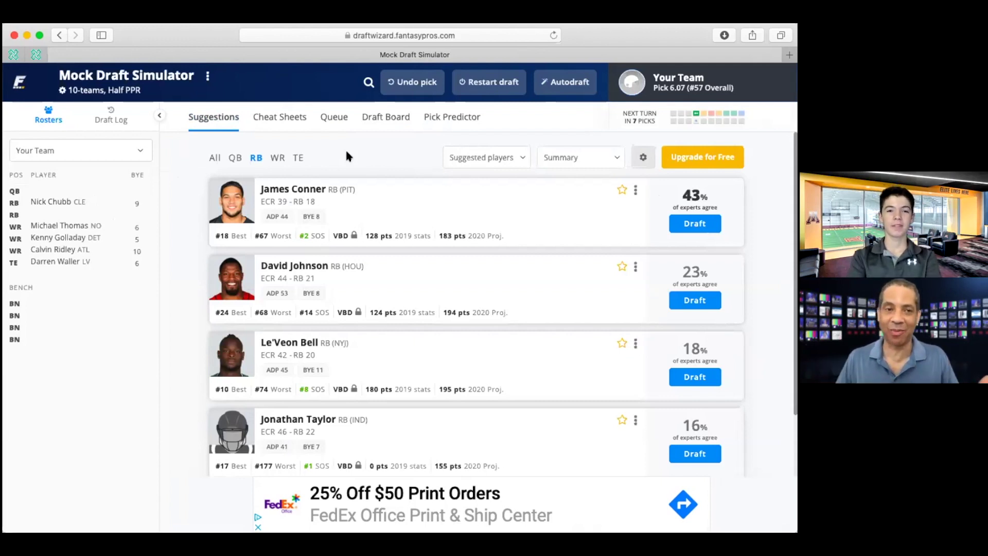
click(277, 157)
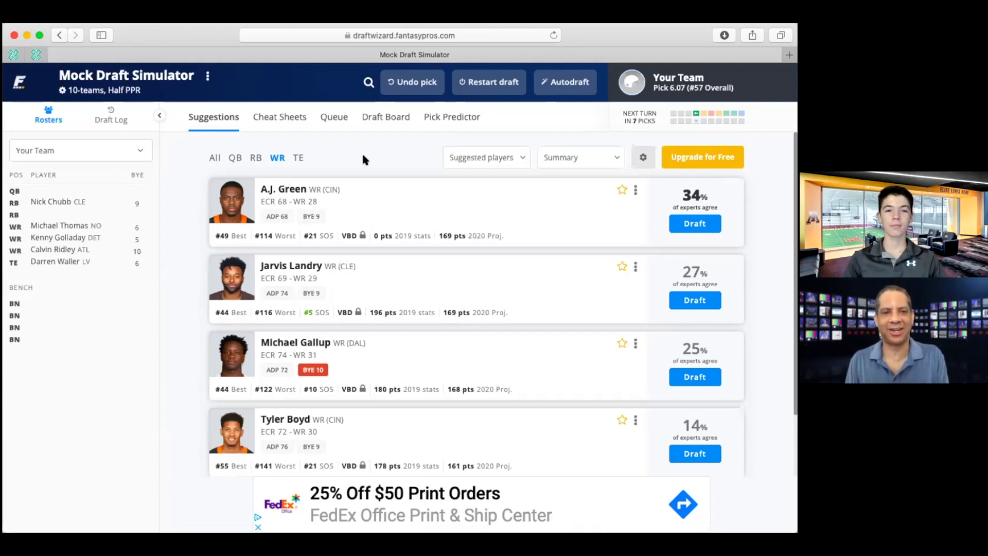
click(235, 158)
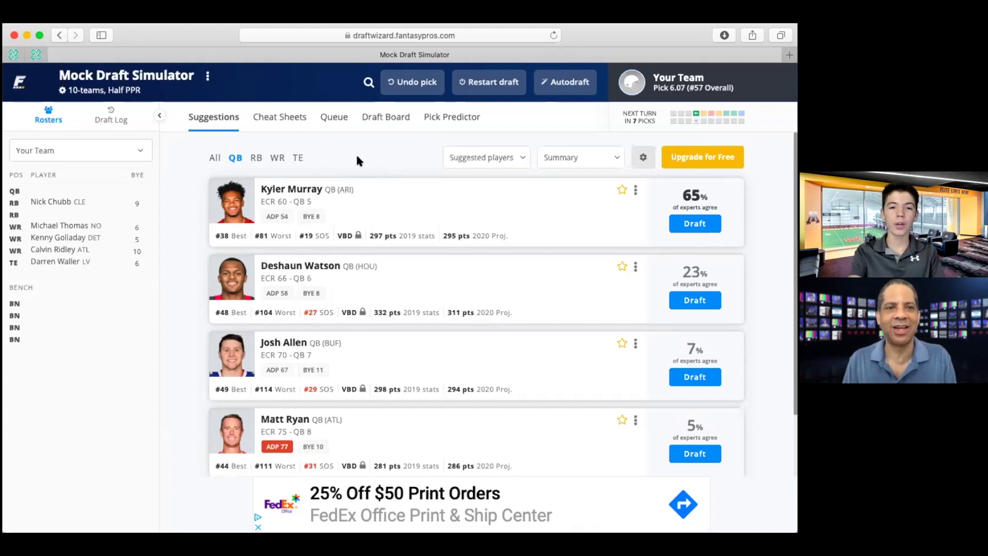
click(397, 121)
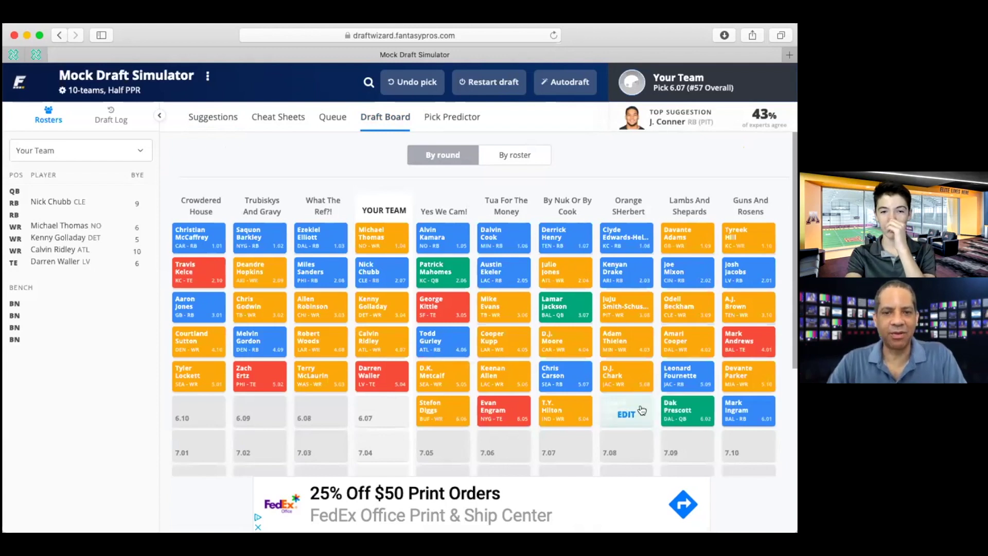
click(227, 117)
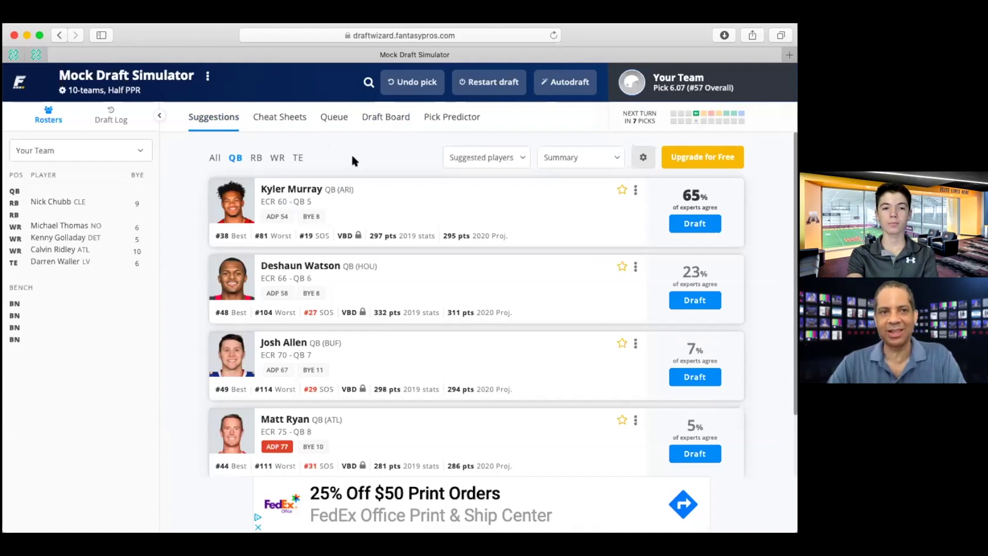
- Recheck the draft board against the quarterback suggestions, then draft quarterback Kyler Murray with pick 6.07
click(393, 118)
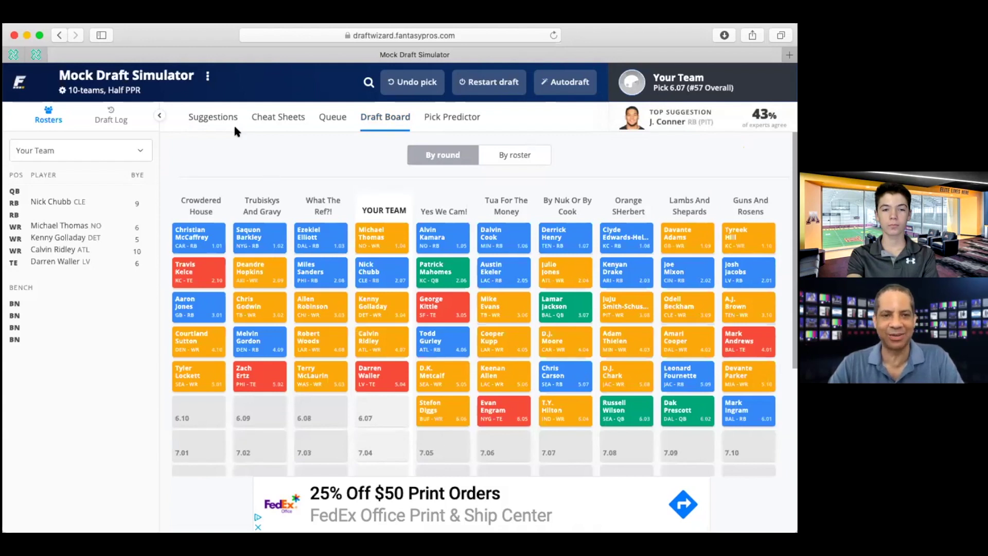
click(215, 119)
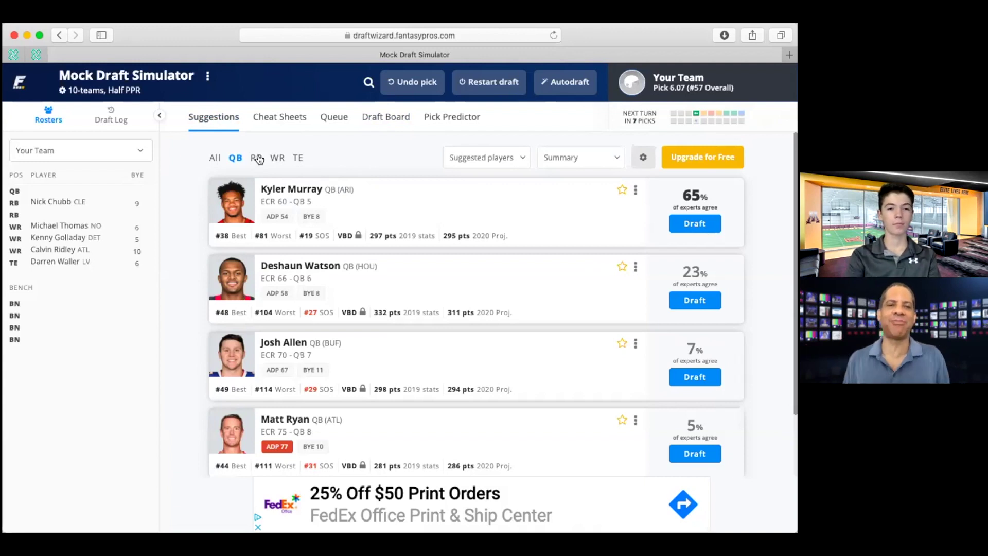
click(383, 117)
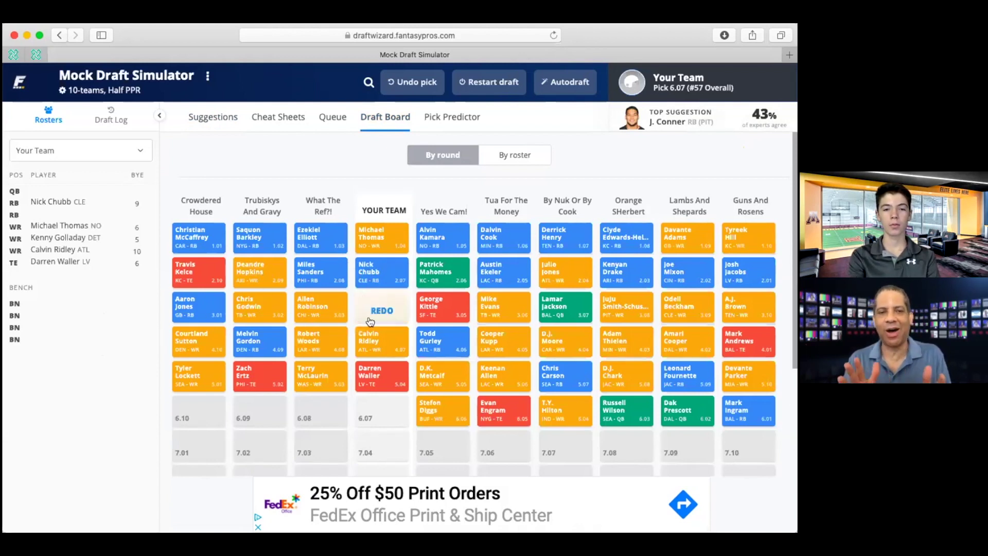
mouse_move(372, 268)
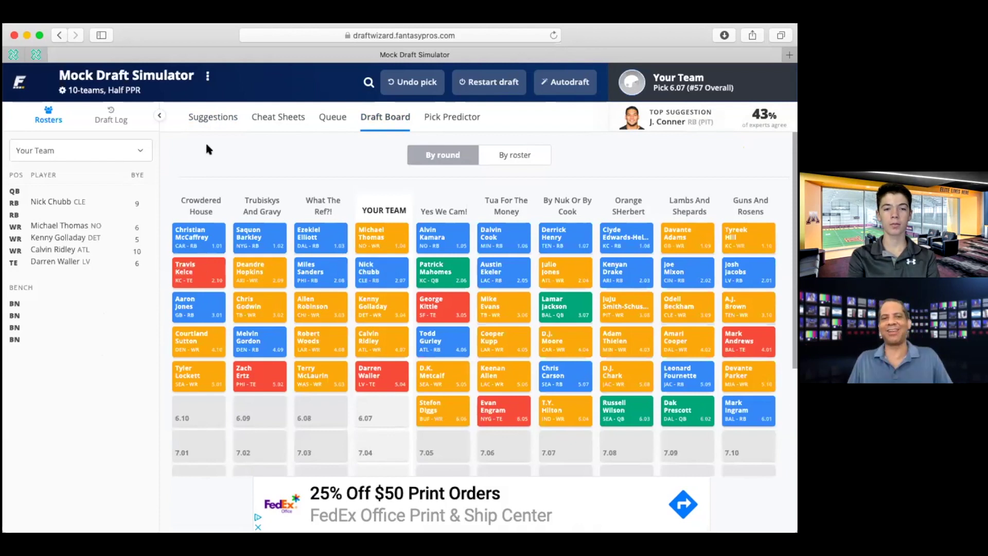
click(212, 118)
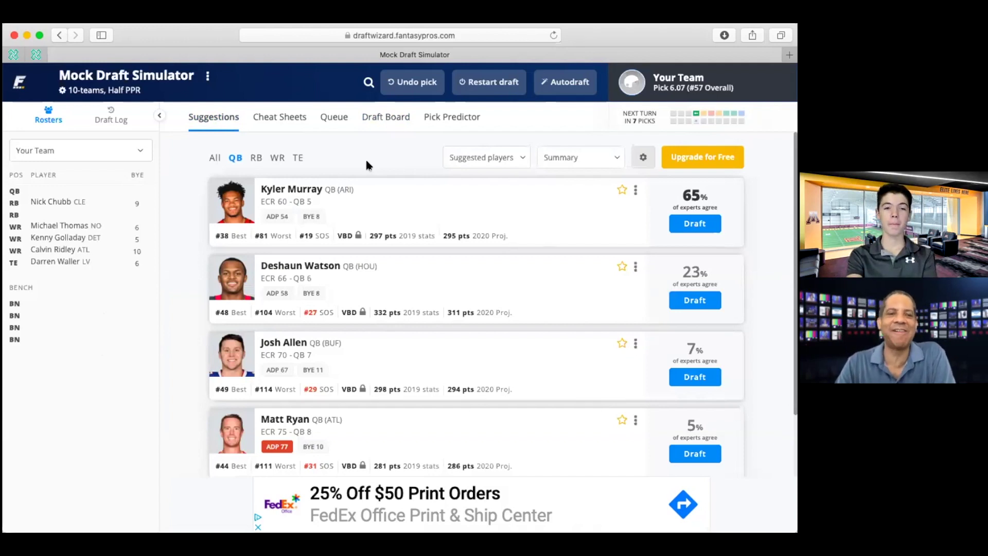
click(694, 224)
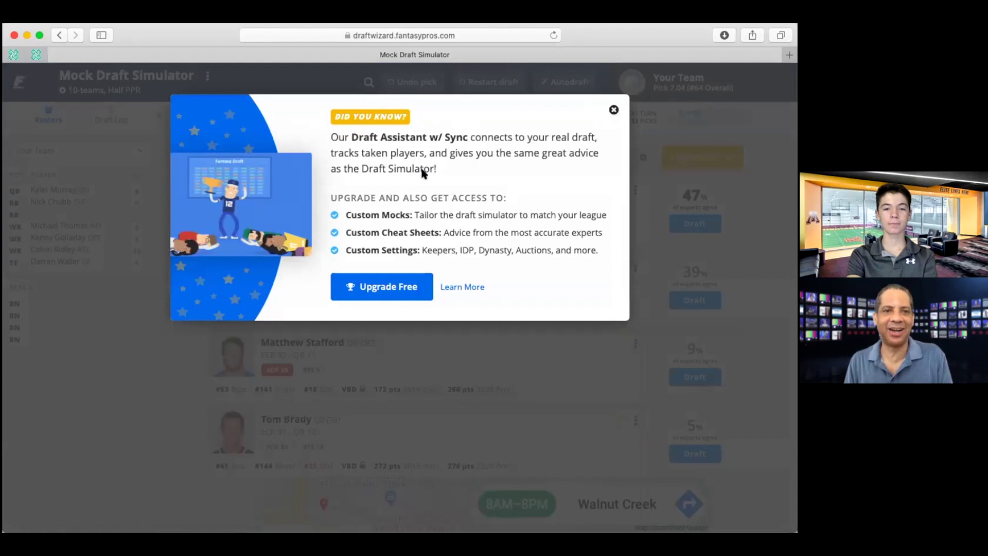
- Dismiss the upgrade offer and draft running back David Johnson from the running back suggestions with pick 7.04
key(Escape)
click(256, 157)
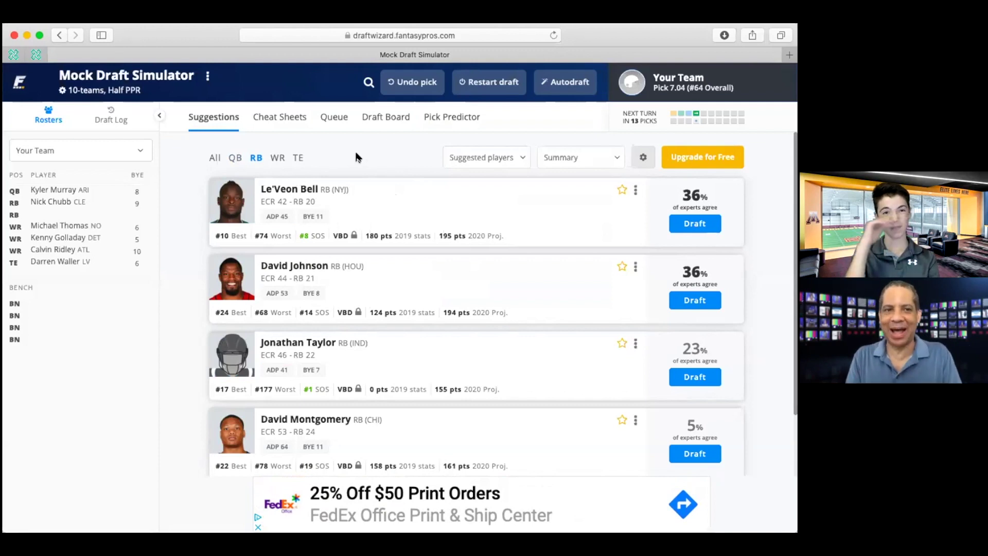
click(695, 301)
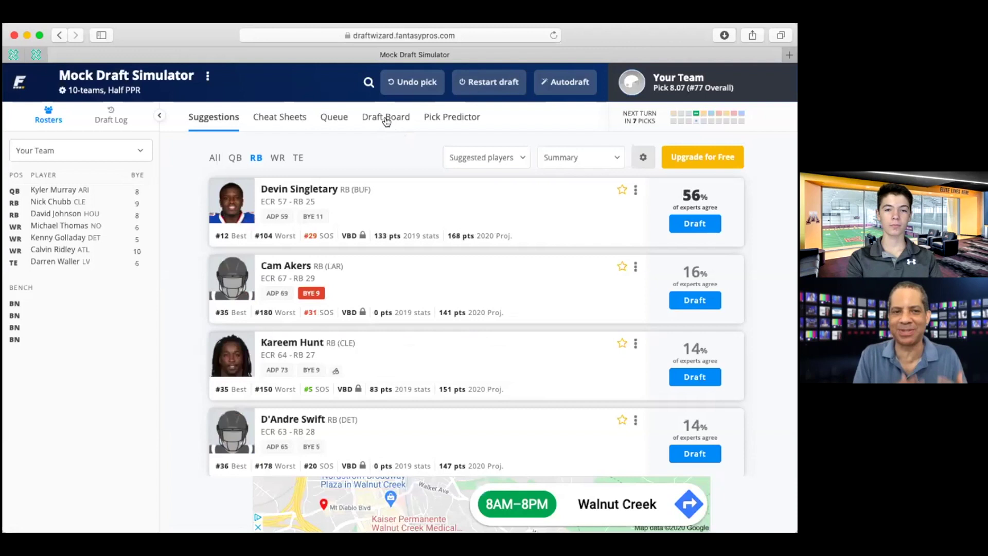
- Review the draft board, compare suggested running backs with the suggestions for all positions, and draft running back Kareem Hunt with pick 8.07
click(386, 118)
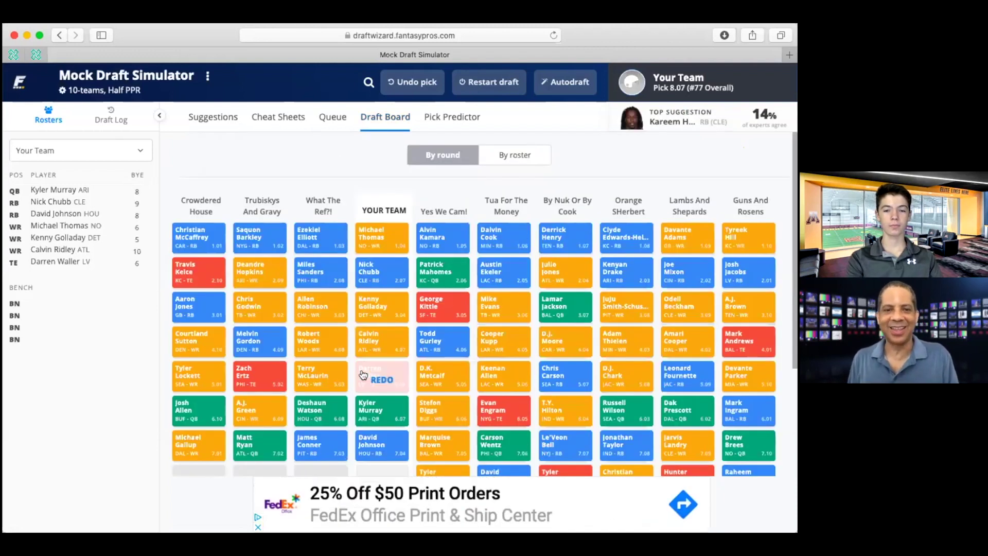
scroll(363, 374, up, 1)
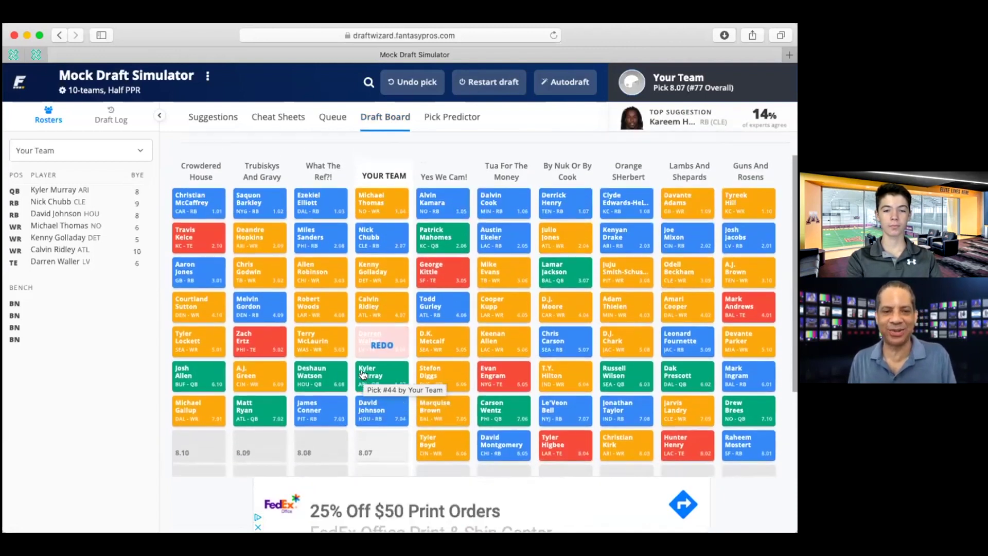
scroll(363, 374, down, 1)
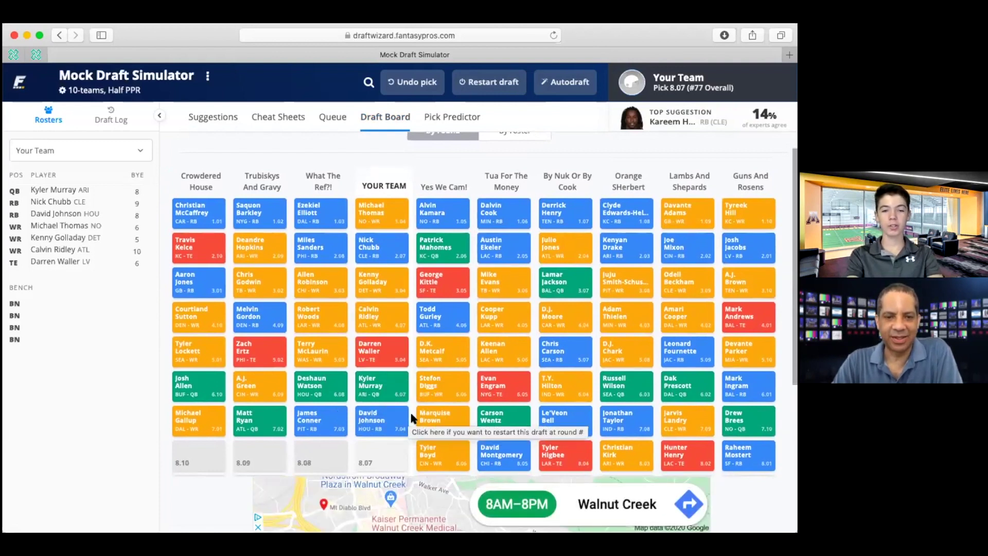
mouse_move(415, 423)
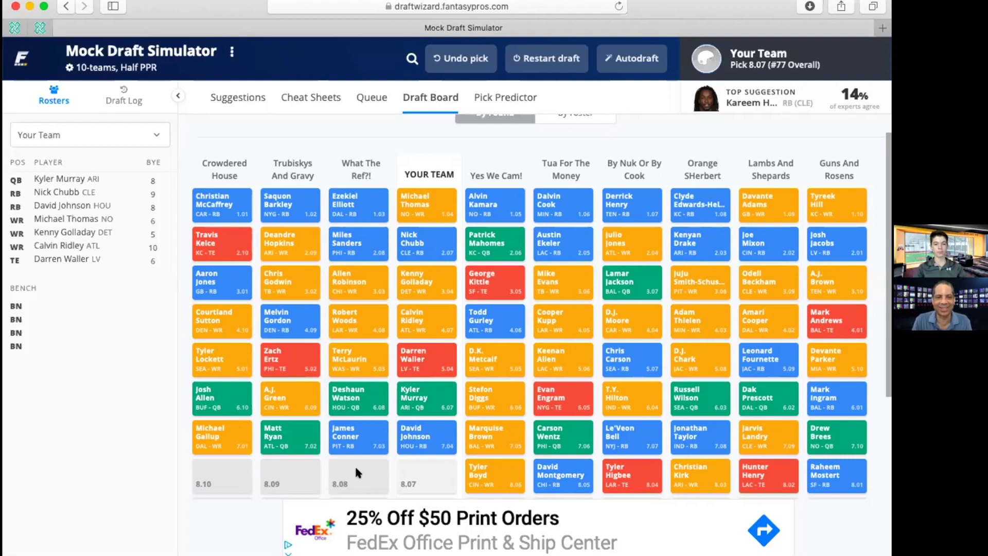
click(243, 99)
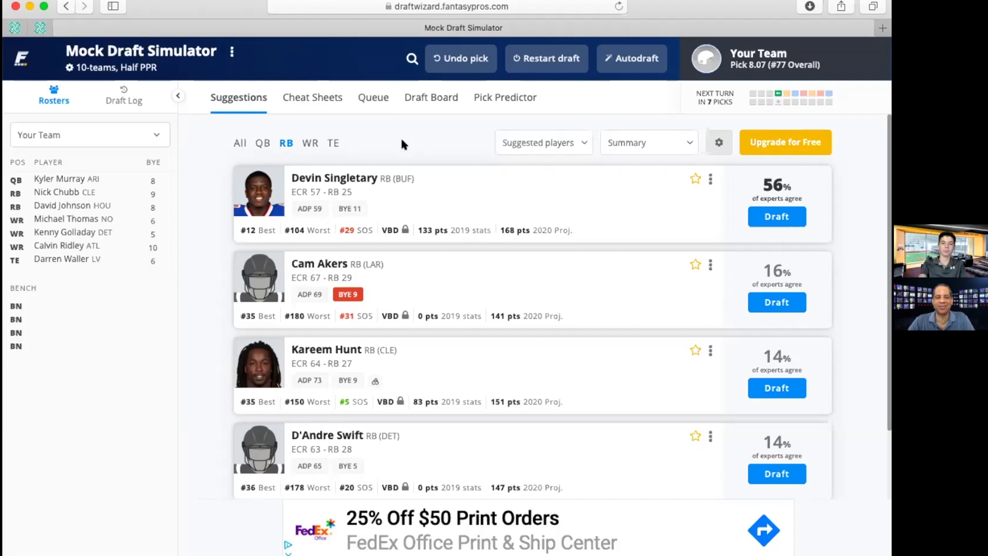
click(306, 143)
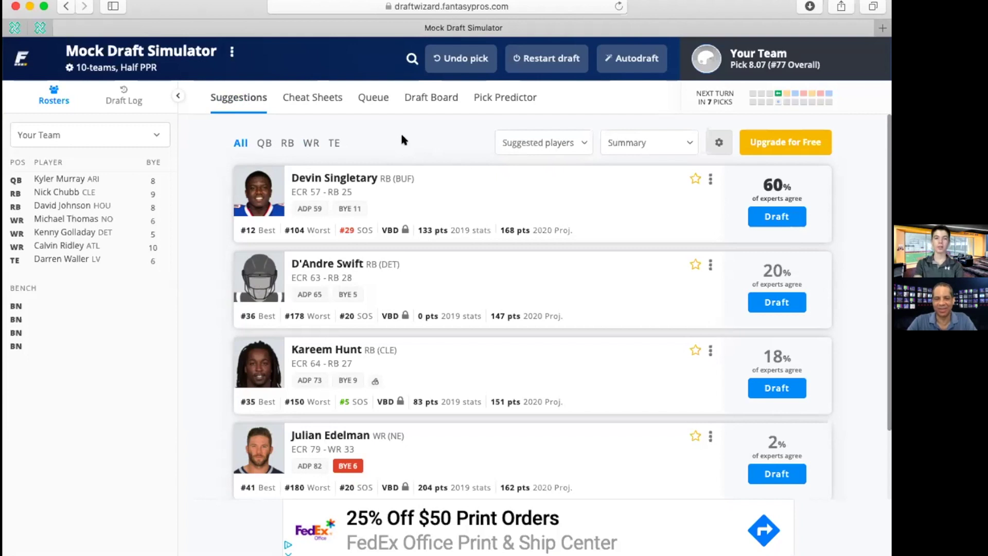
click(771, 388)
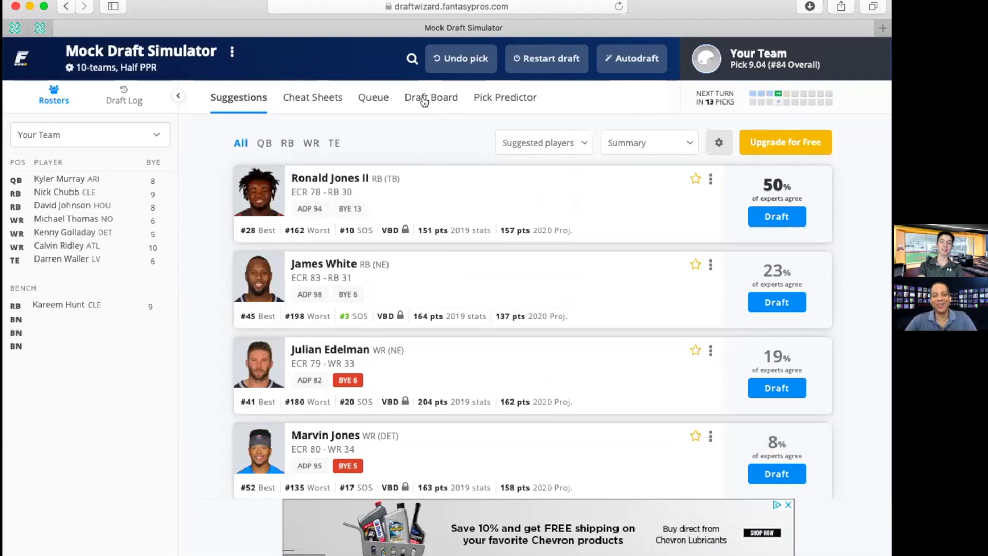
- Review the picks made so far on the draft board, then draft wide receiver Julian Edelman with pick 9.04
click(424, 102)
scroll(395, 429, down, 3)
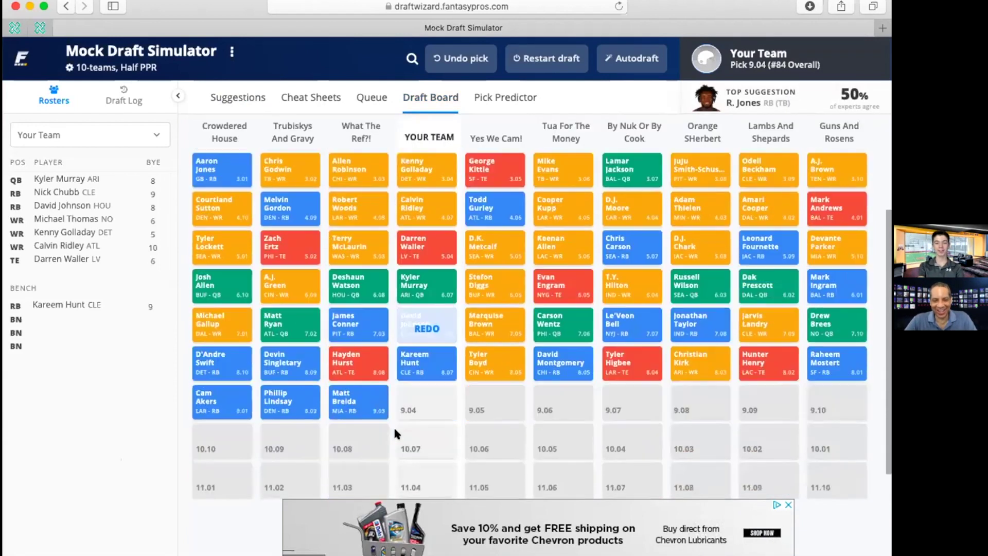
scroll(393, 425, up, 2)
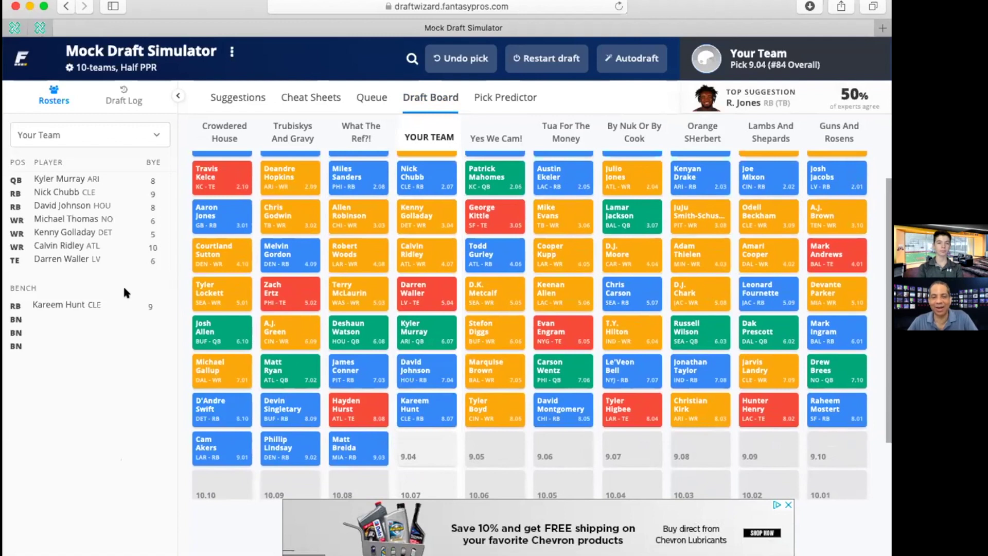
click(237, 97)
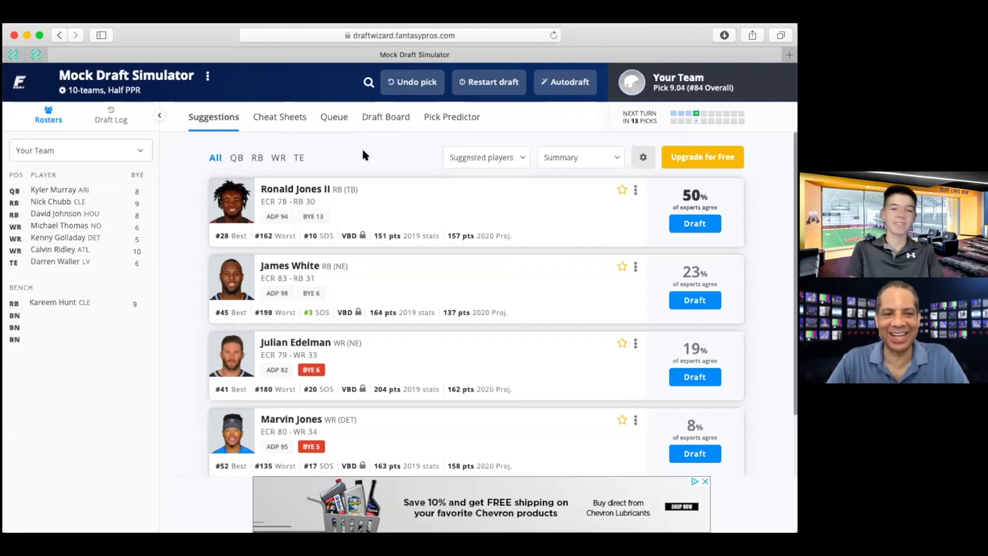
click(695, 377)
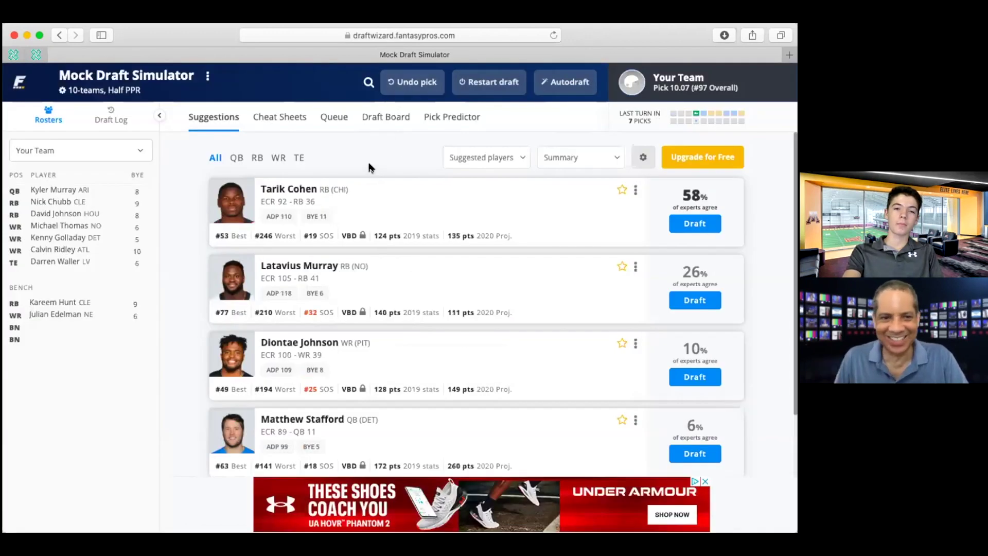
- Check the draft board through the latest rounds, then draft wide receiver Diontae Johnson from the receiver suggestions with pick 10.07
click(384, 116)
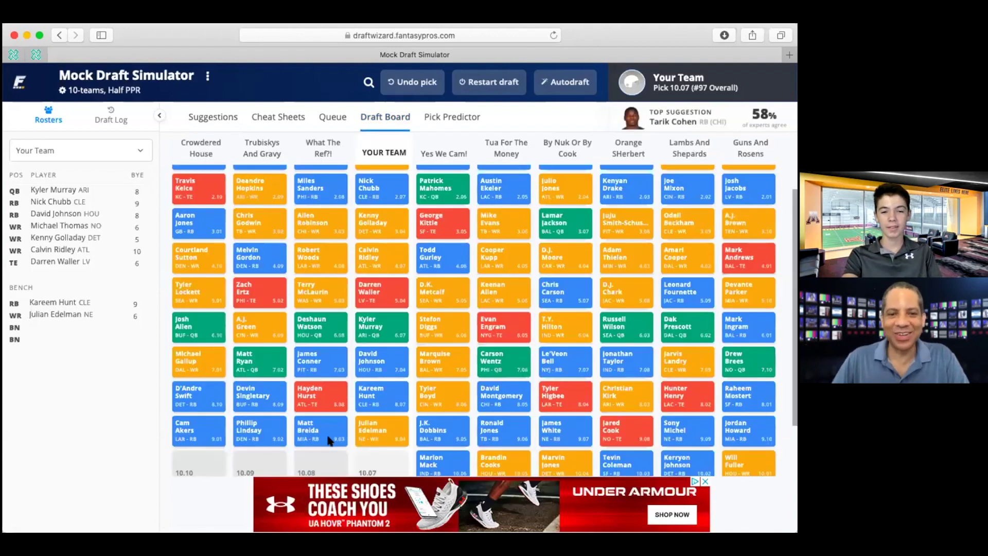
scroll(328, 439, down, 1)
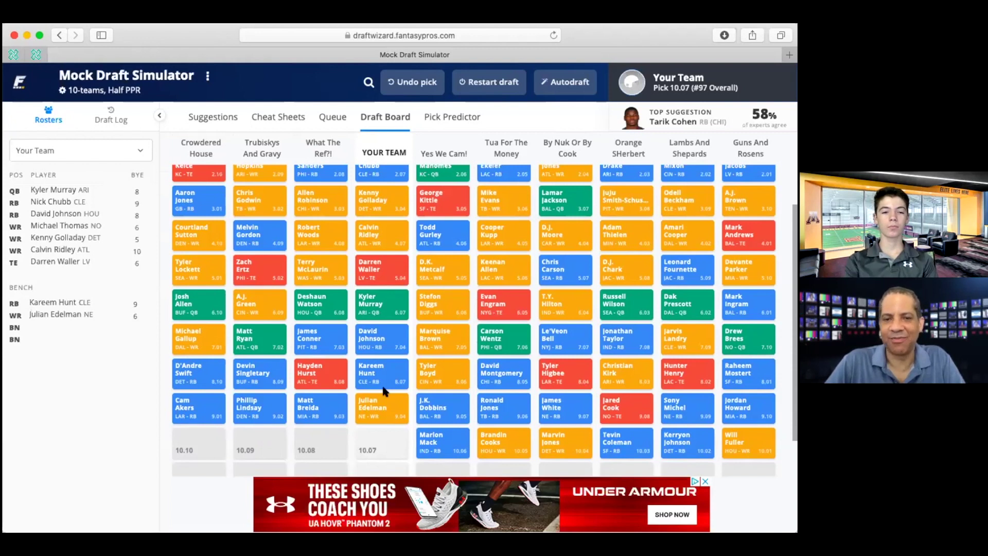
scroll(383, 391, down, 2)
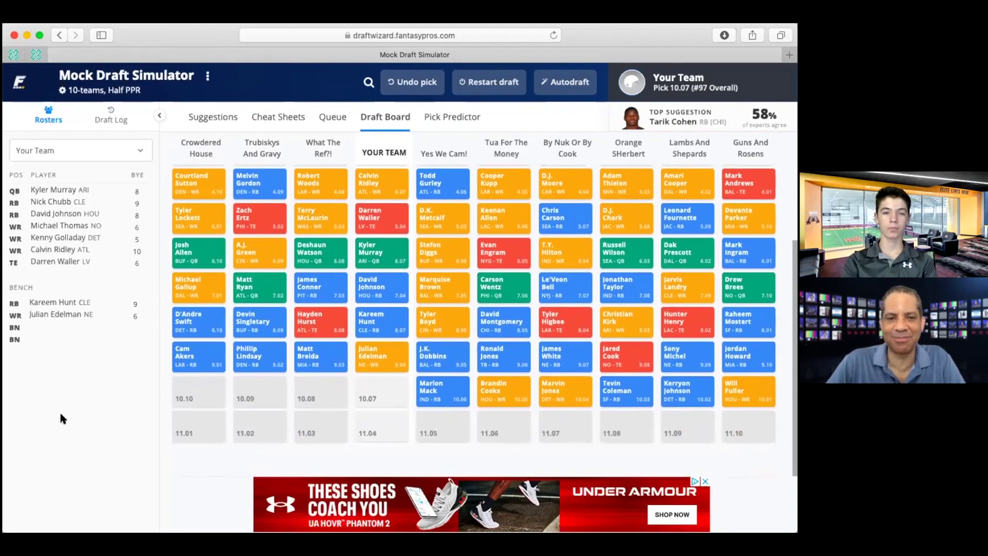
click(359, 157)
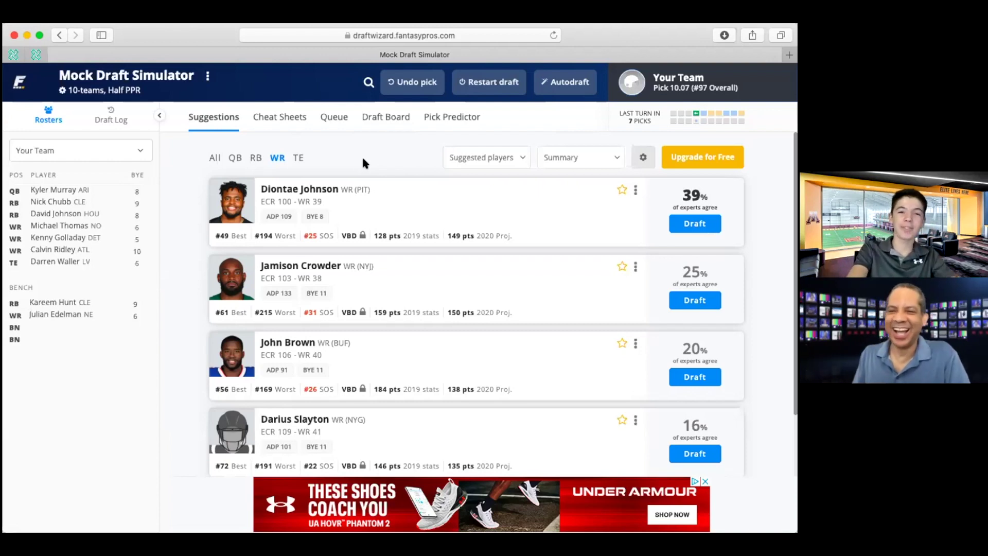
click(695, 225)
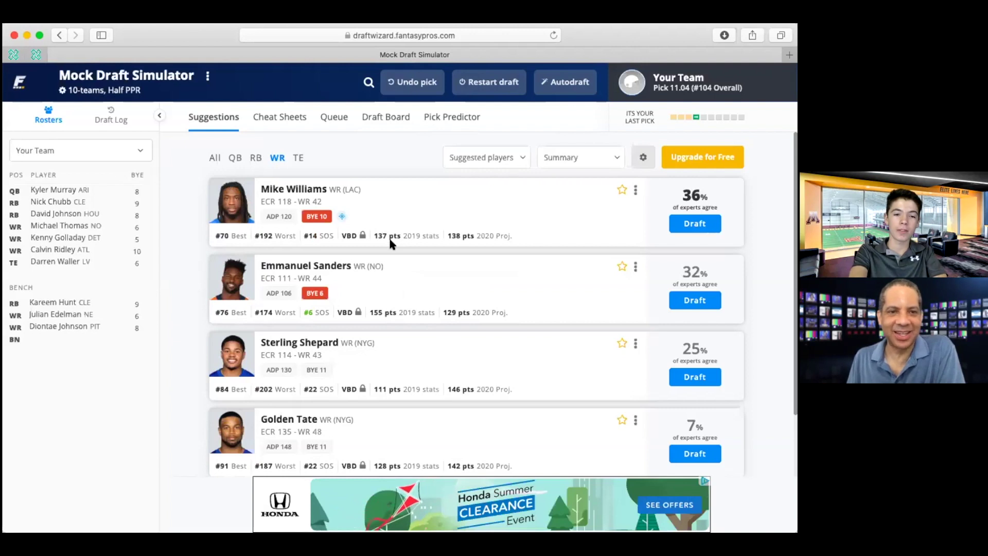
- Draft running back Latavius Murray with the last pick, 11.04, and close the draft grade to return to the board
click(257, 157)
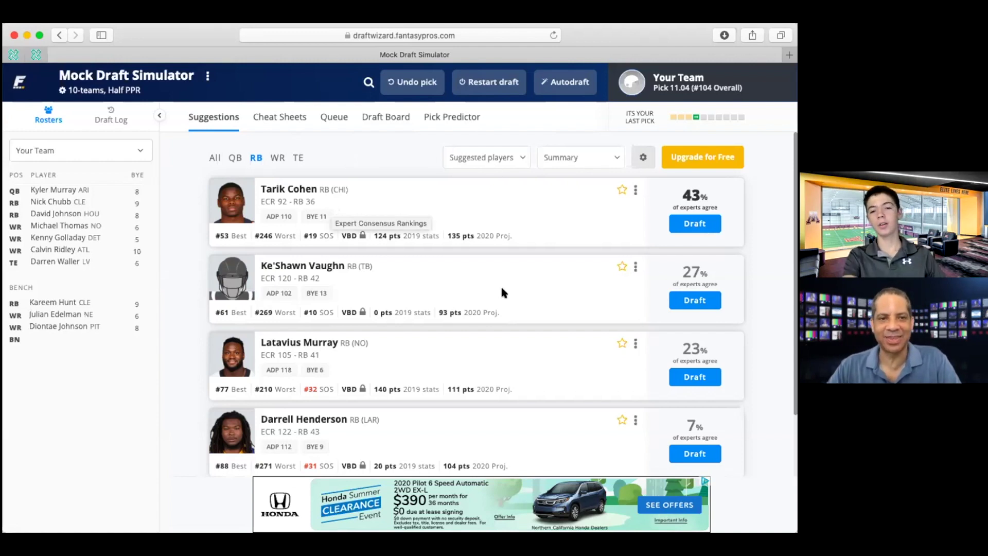
click(692, 379)
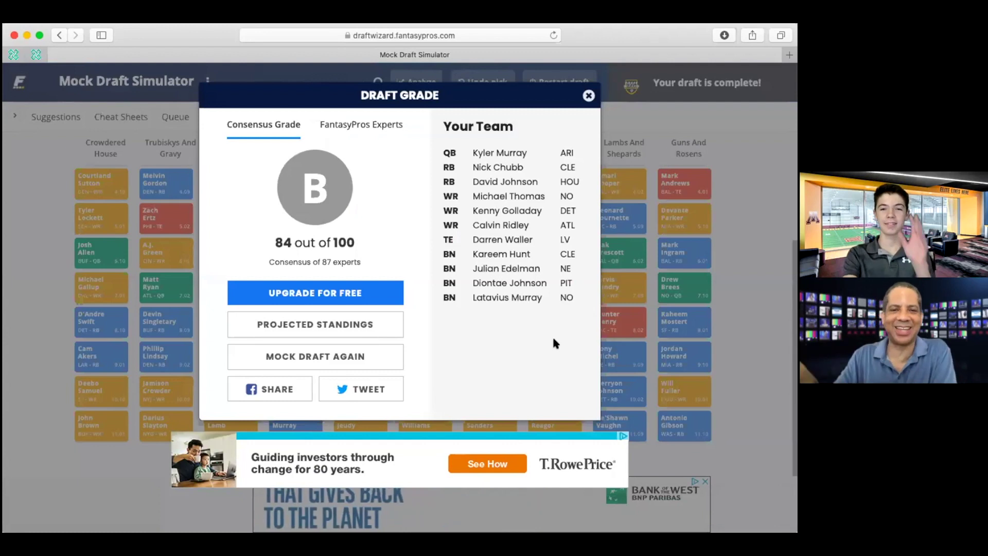
click(589, 96)
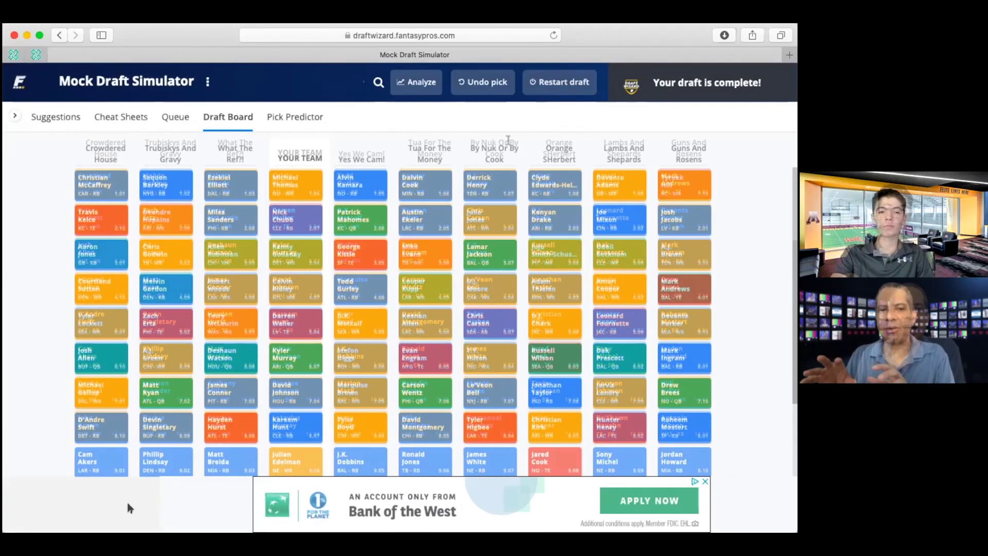